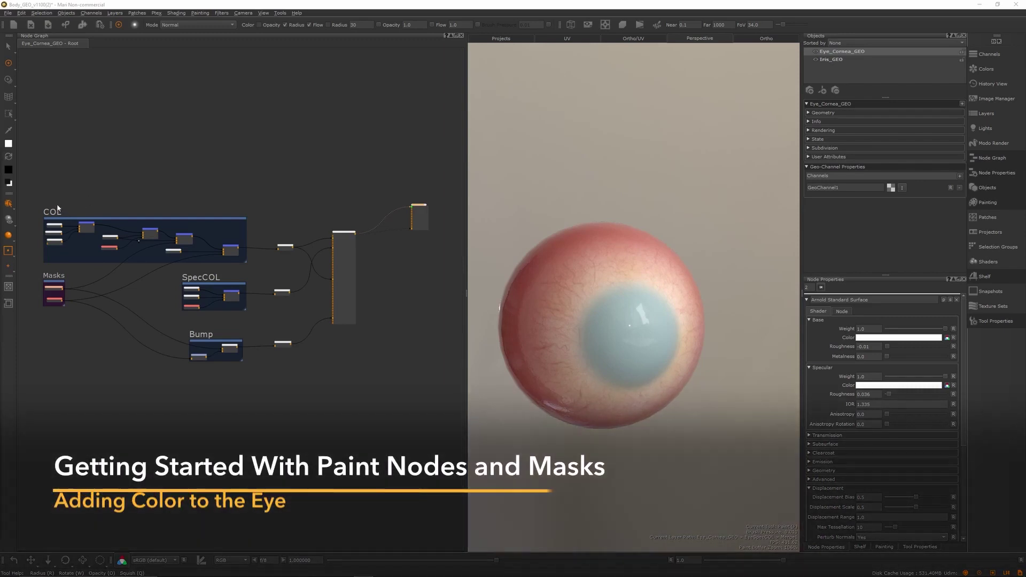
# - Open the Color_BaseSclera node's properties and preview the base sclera colour from the COL group on the eye
pyautogui.moveTo(57, 206); pyautogui.dragTo(157, 250, button='middle')
pyautogui.scroll(5, 158, 270)
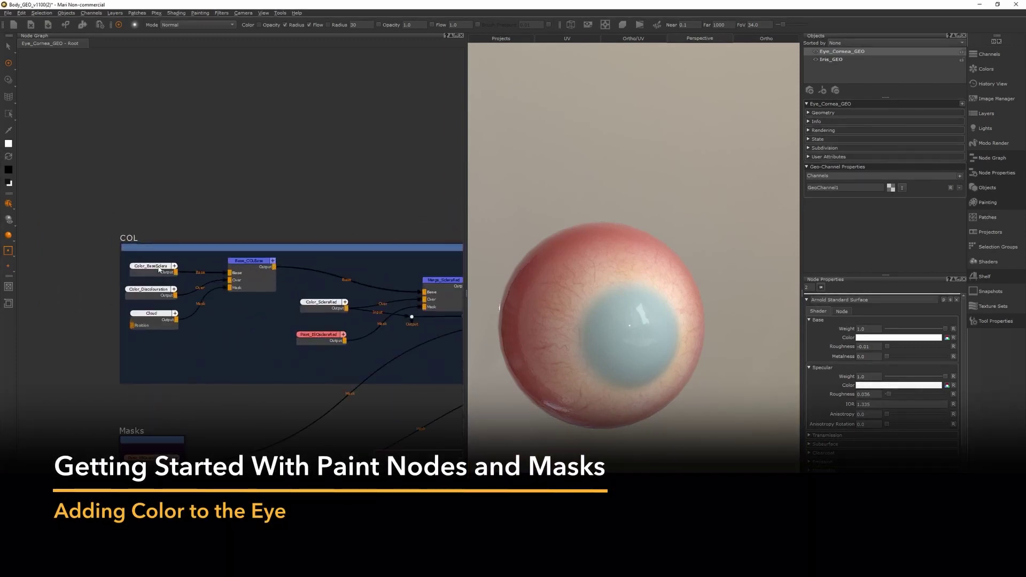
pyautogui.doubleClick(160, 268)
pyautogui.press('v')
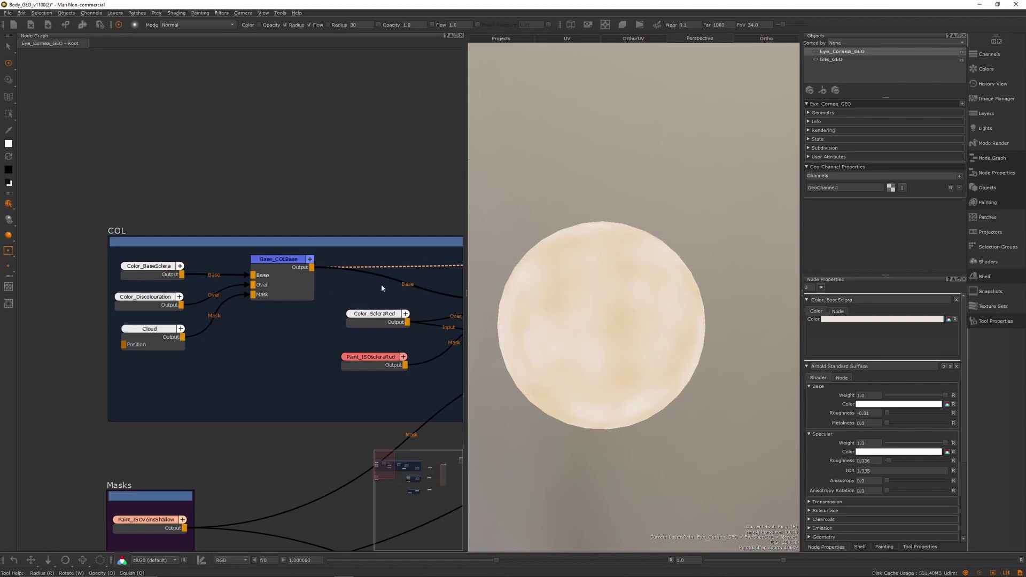
# - Preview Merge_ScleraRed and its Color_ScleraRed and Paint_ISOscleraRed inputs on the eye, returning to the merged result
pyautogui.moveTo(395, 183); pyautogui.dragTo(244, 205, button='middle')
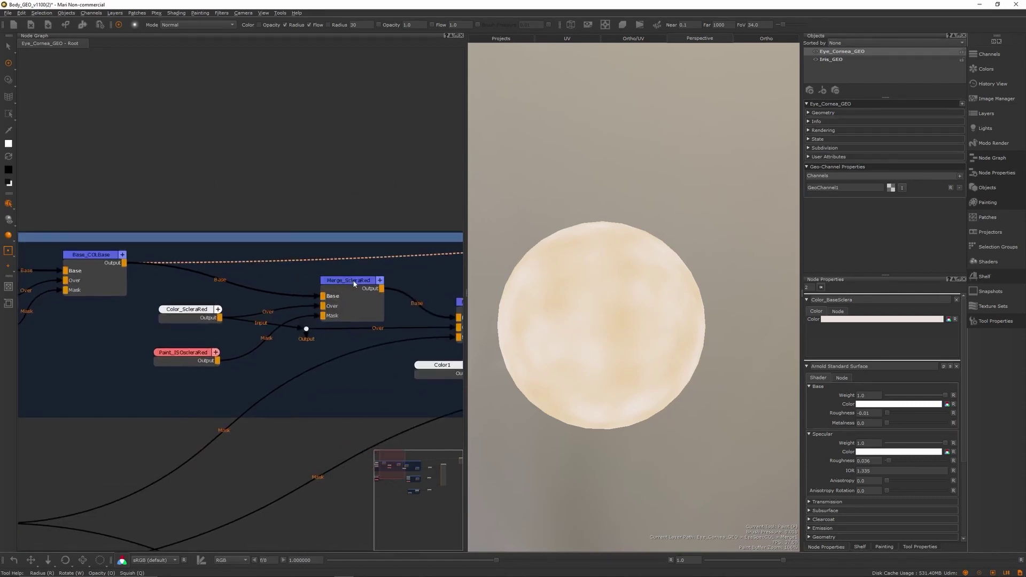
pyautogui.press('v')
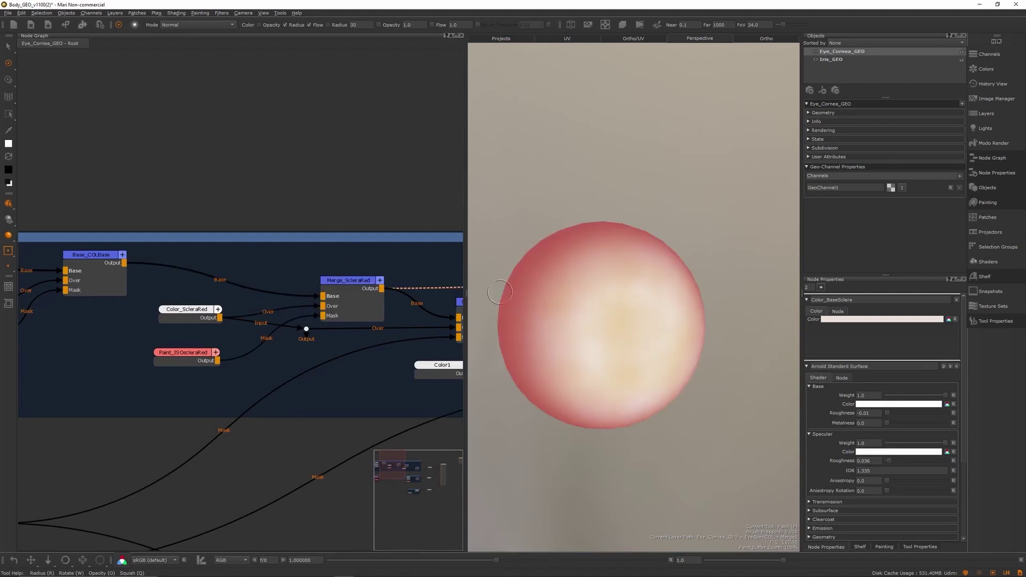
pyautogui.click(188, 313)
pyautogui.press('v')
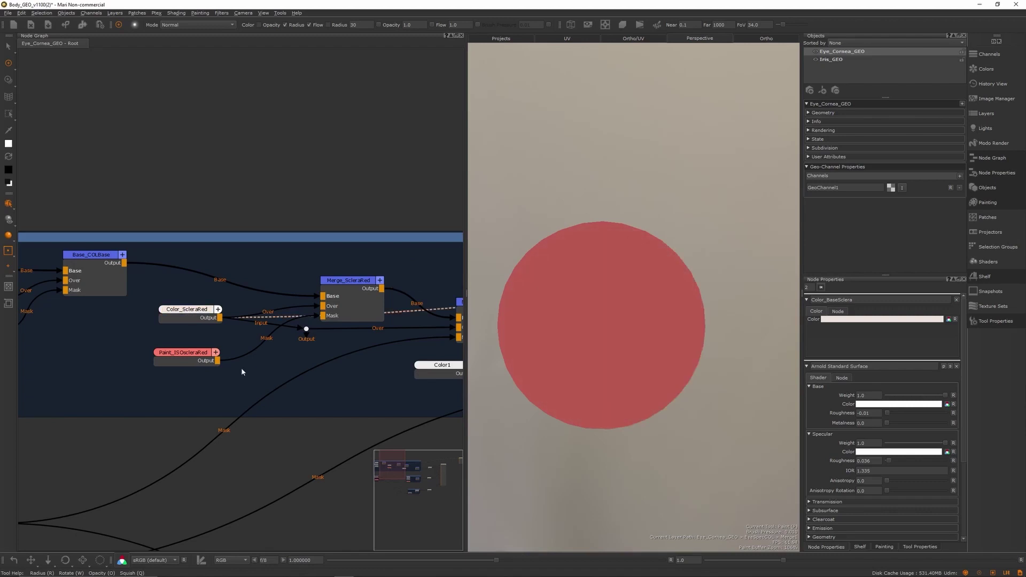
pyautogui.click(187, 354)
pyautogui.press('v')
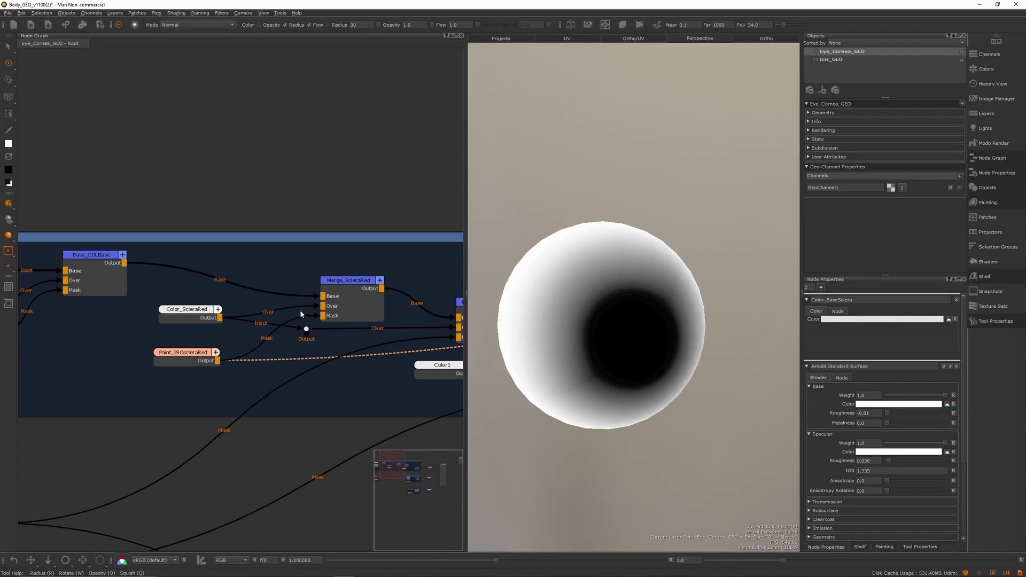
pyautogui.press('v')
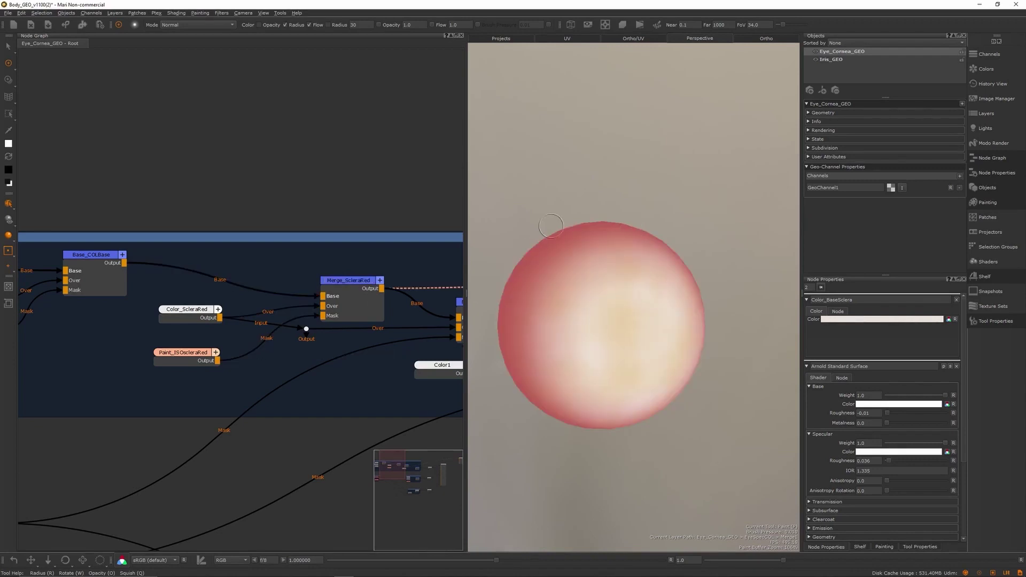
# - Preview the Merge_VeinsShallow node on the eye and inspect the veins up close
pyautogui.moveTo(402, 205); pyautogui.dragTo(314, 201, button='middle')
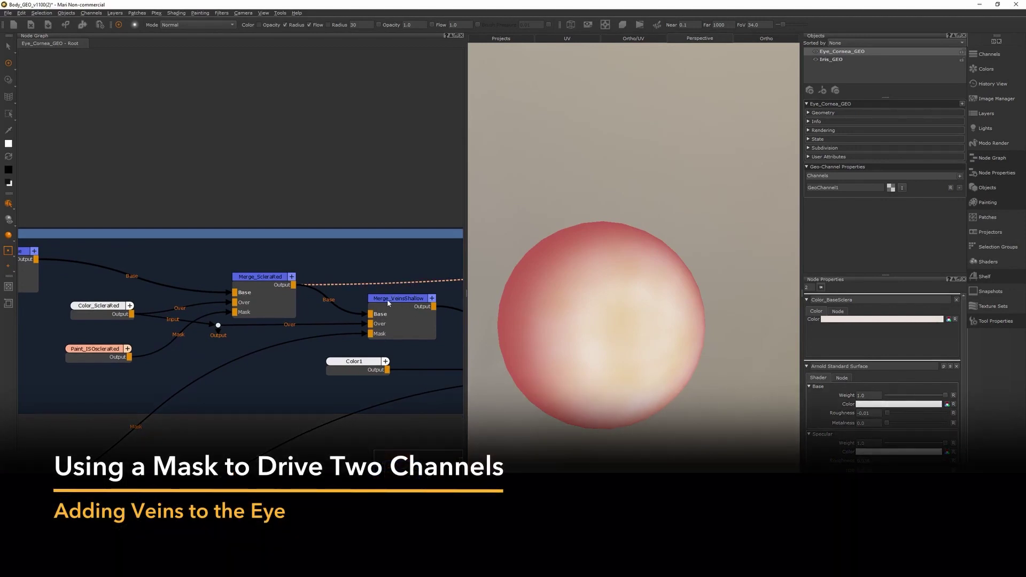
pyautogui.click(389, 303)
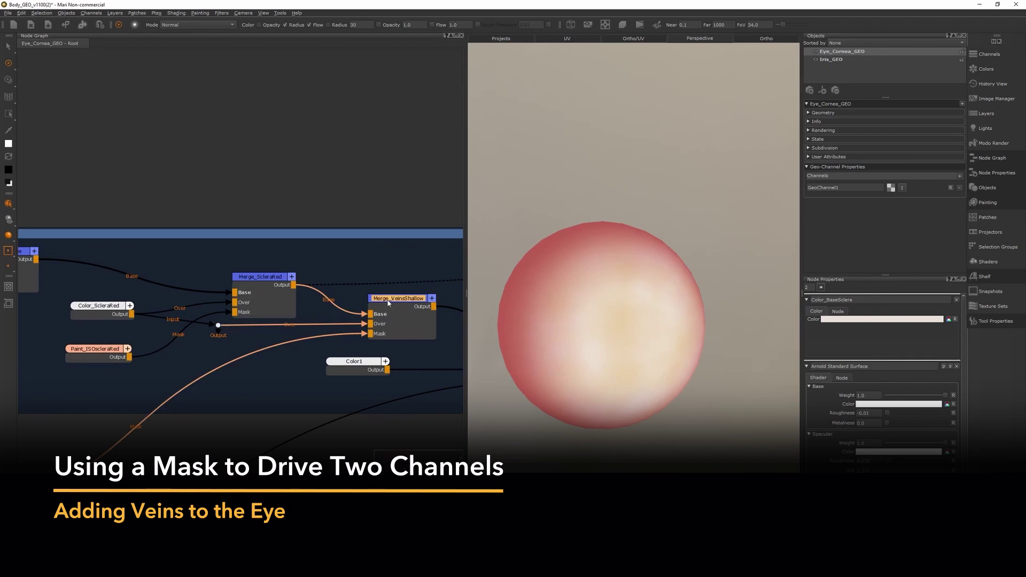
pyautogui.press('v')
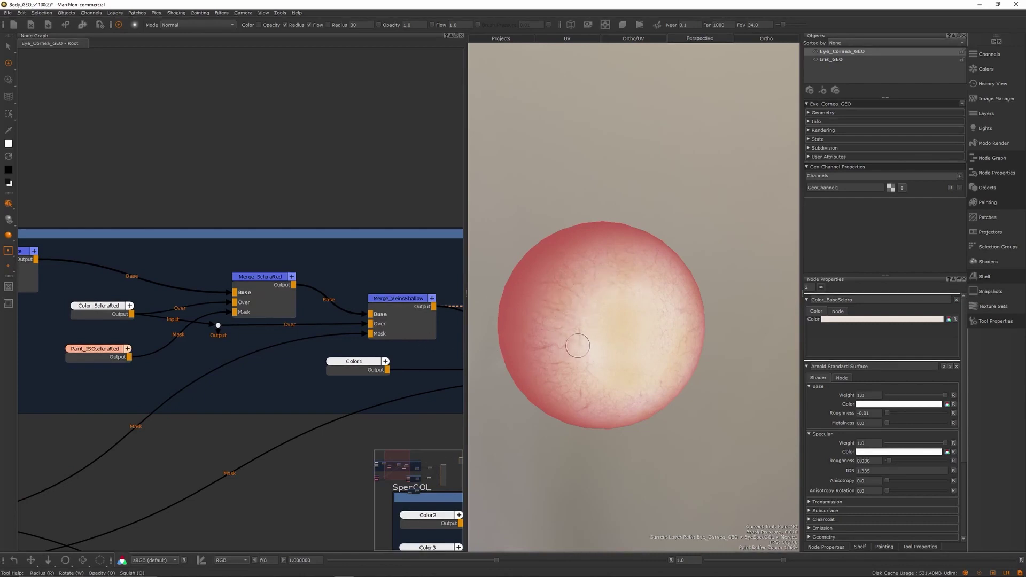
pyautogui.scroll(5, 581, 341)
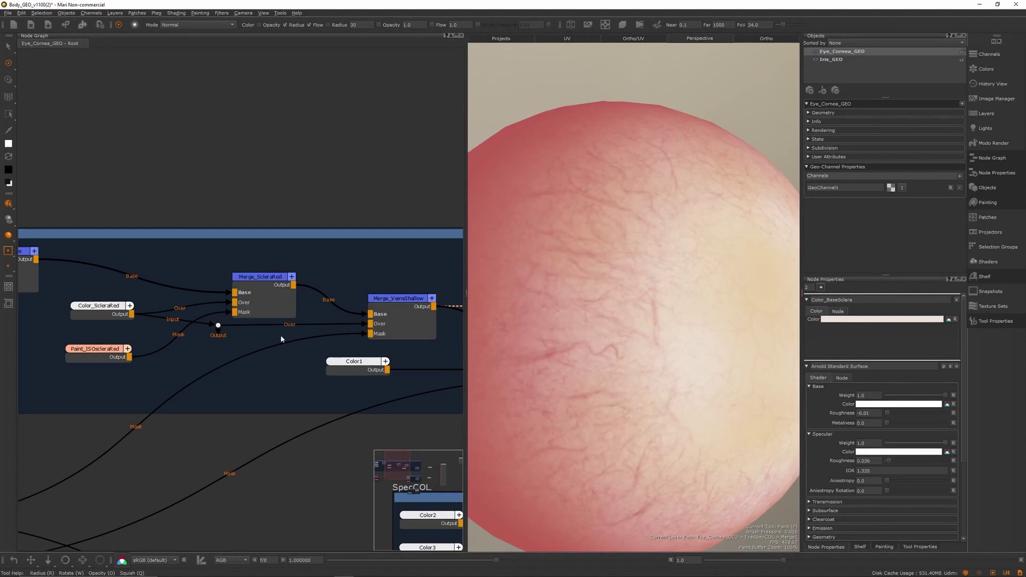
# - Examine the Paint_ISOveinsShallow mask from the Masks group on the eye and return to the Merge_VeinsShallow preview
pyautogui.scroll(-2, 283, 333)
pyautogui.moveTo(174, 359); pyautogui.dragTo(346, 305, button='middle')
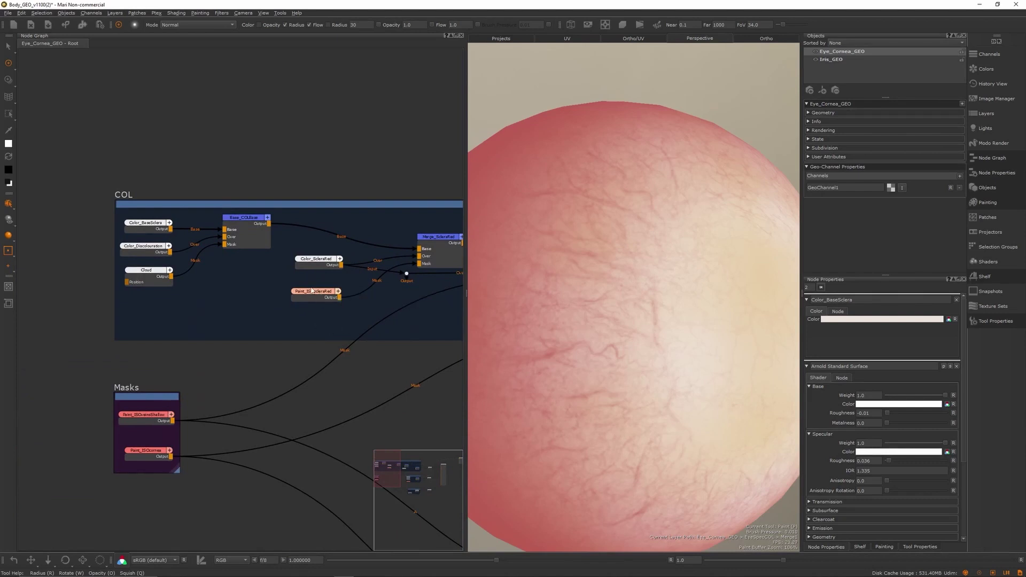
pyautogui.click(155, 419)
pyautogui.press('v')
pyautogui.scroll(-5, 624, 305)
pyautogui.scroll(5, 624, 305)
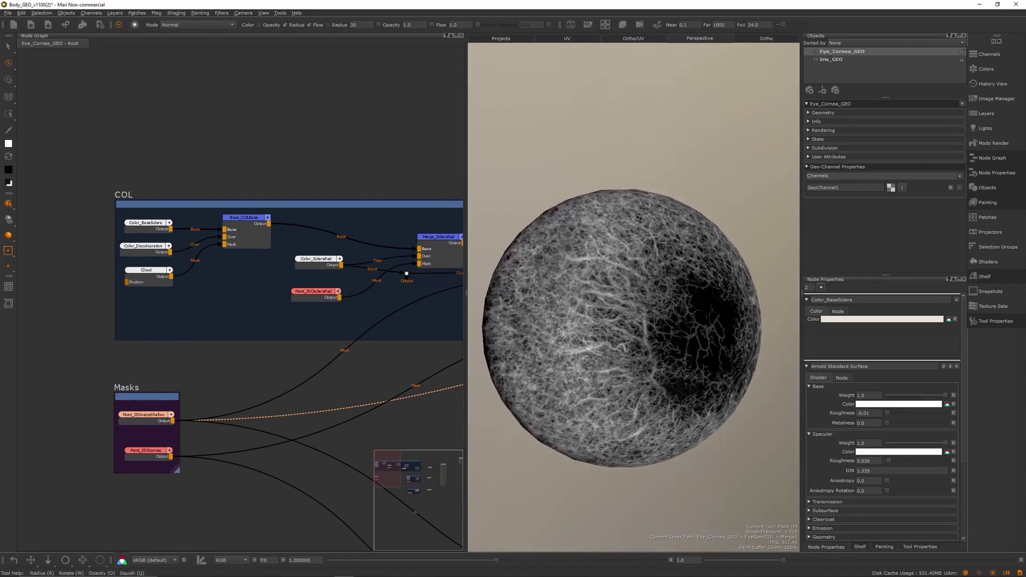
pyautogui.scroll(4, 614, 357)
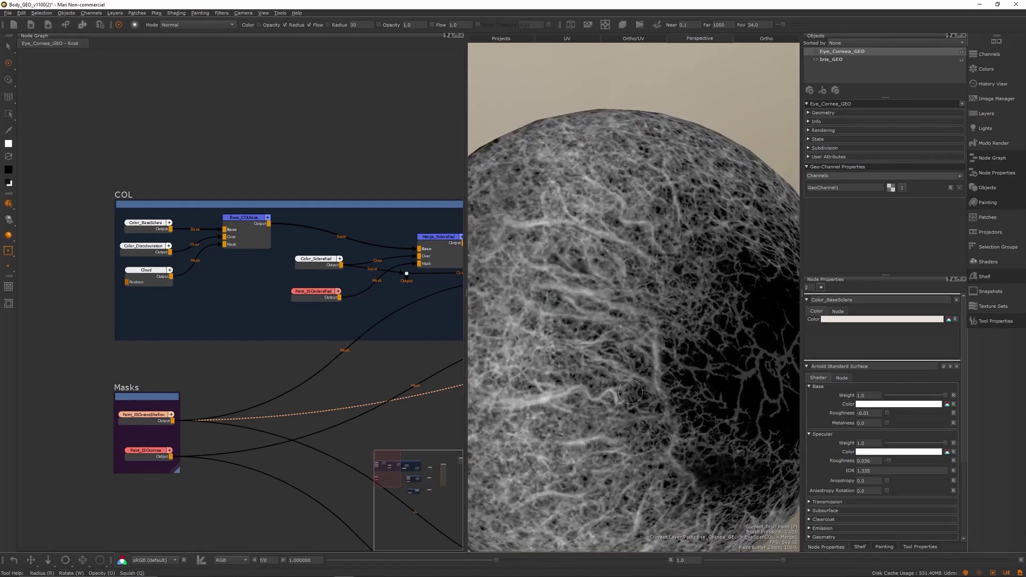
pyautogui.scroll(-3, 668, 334)
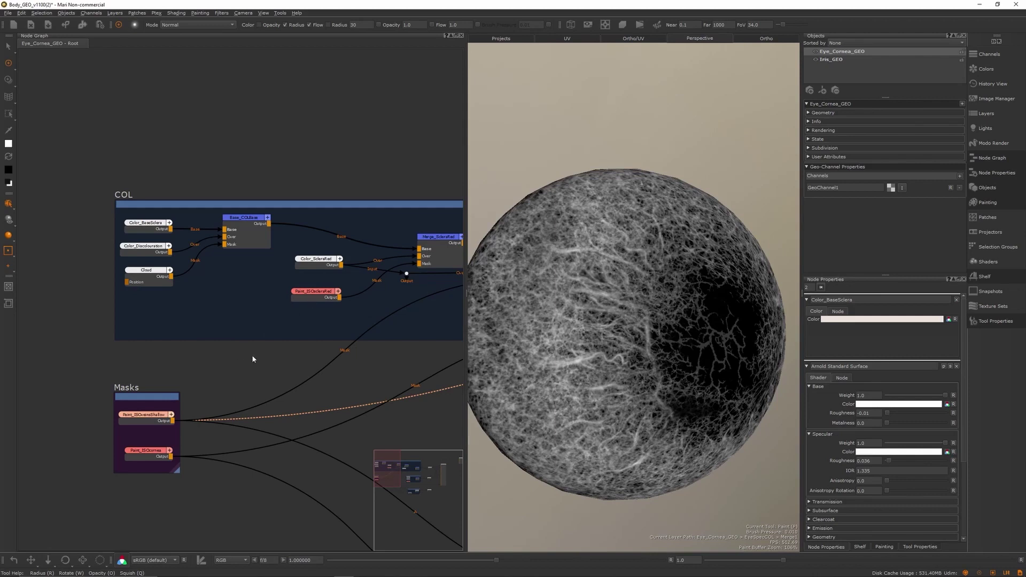
pyautogui.moveTo(268, 355); pyautogui.dragTo(170, 314, button='middle')
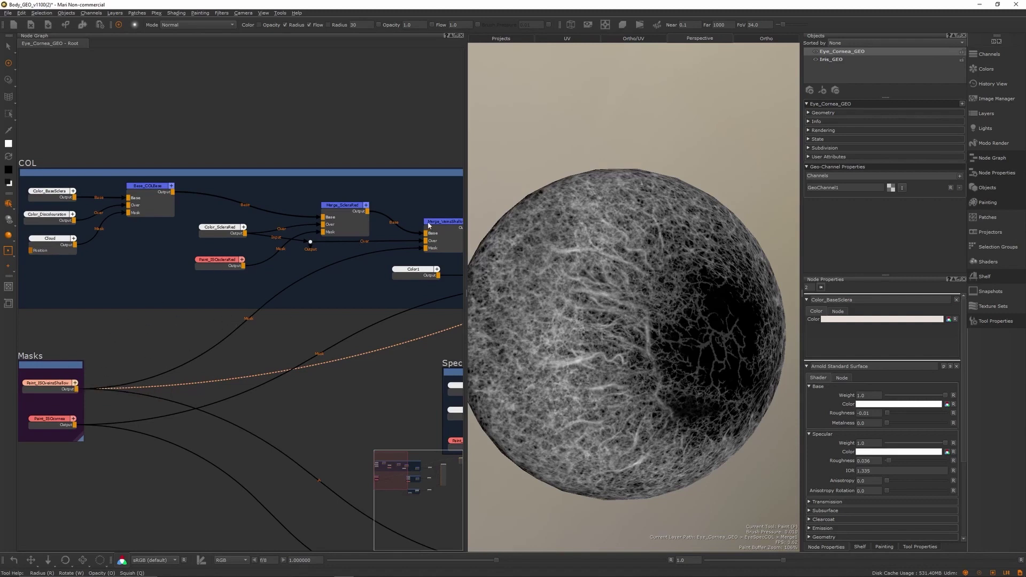
pyautogui.press('v')
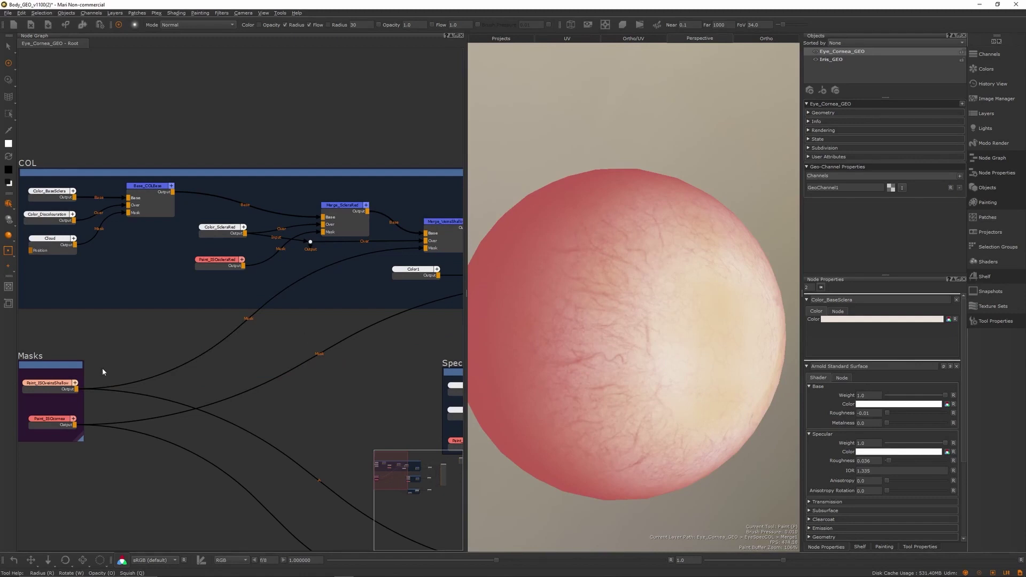
# - Trace the connections from the Masks group's paint nodes to the COL and Bump groups
pyautogui.scroll(-2, 47, 389)
pyautogui.moveTo(48, 389); pyautogui.dragTo(101, 362, button='middle')
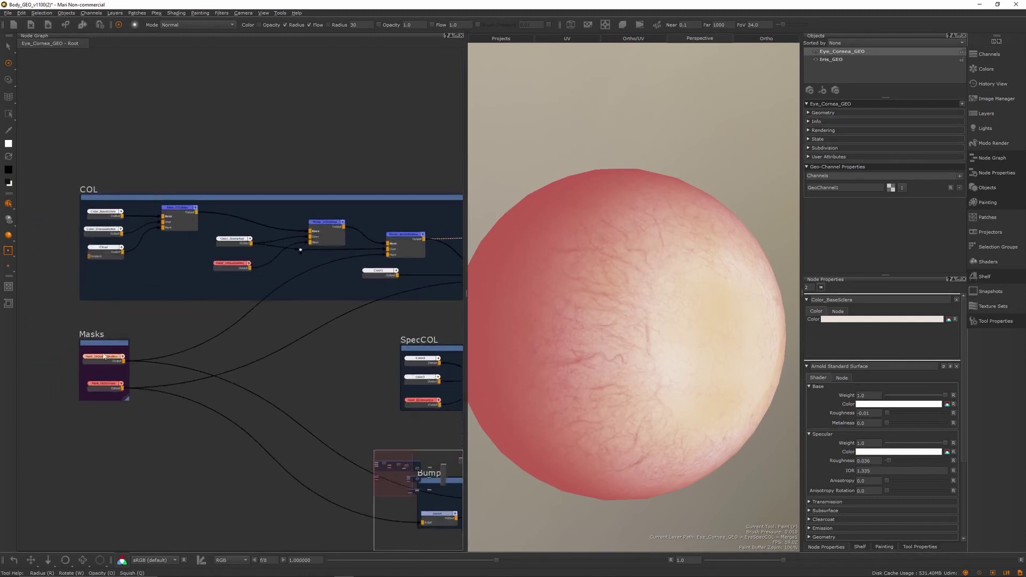
pyautogui.scroll(3, 100, 361)
pyautogui.scroll(-3, 174, 366)
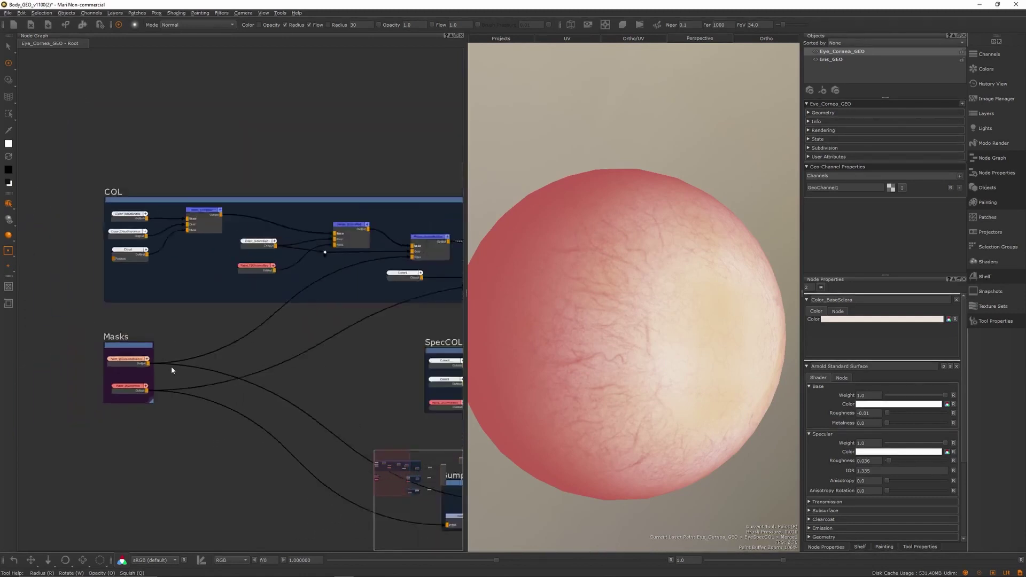
pyautogui.moveTo(332, 385); pyautogui.dragTo(144, 298, button='middle')
pyautogui.scroll(3, 308, 394)
pyautogui.moveTo(356, 398); pyautogui.dragTo(319, 375, button='middle')
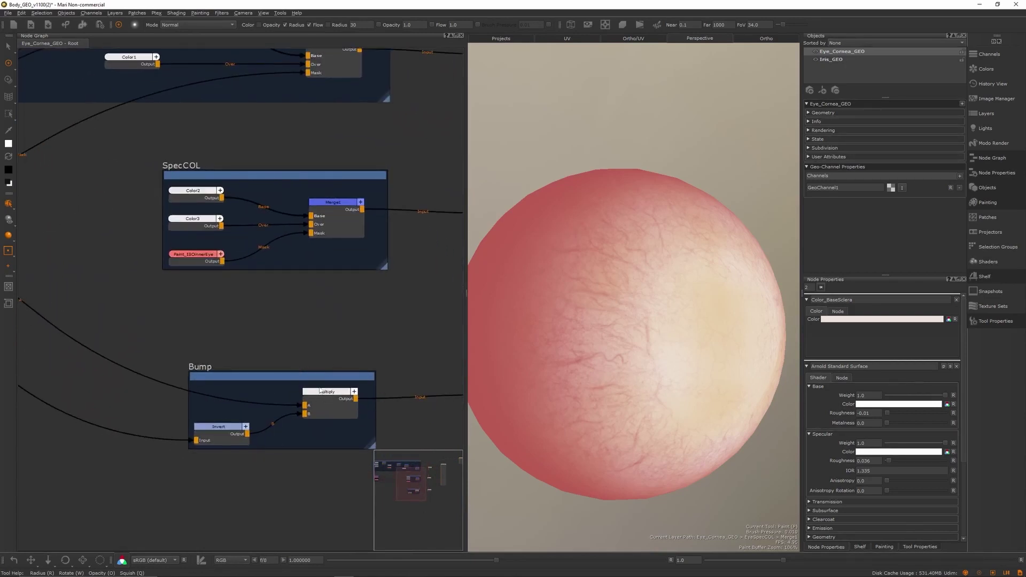
pyautogui.scroll(-2, 315, 390)
pyautogui.moveTo(217, 343); pyautogui.dragTo(332, 366, button='middle')
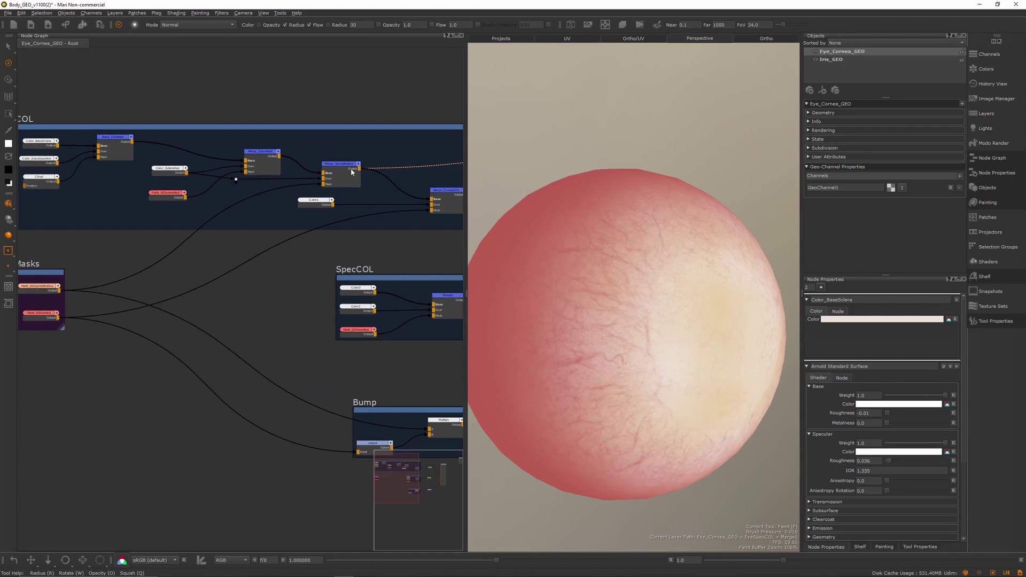
# - Preview the Merge_CorneaCOL node at the end of the COL group on the eye
pyautogui.moveTo(362, 145); pyautogui.dragTo(314, 186, button='middle')
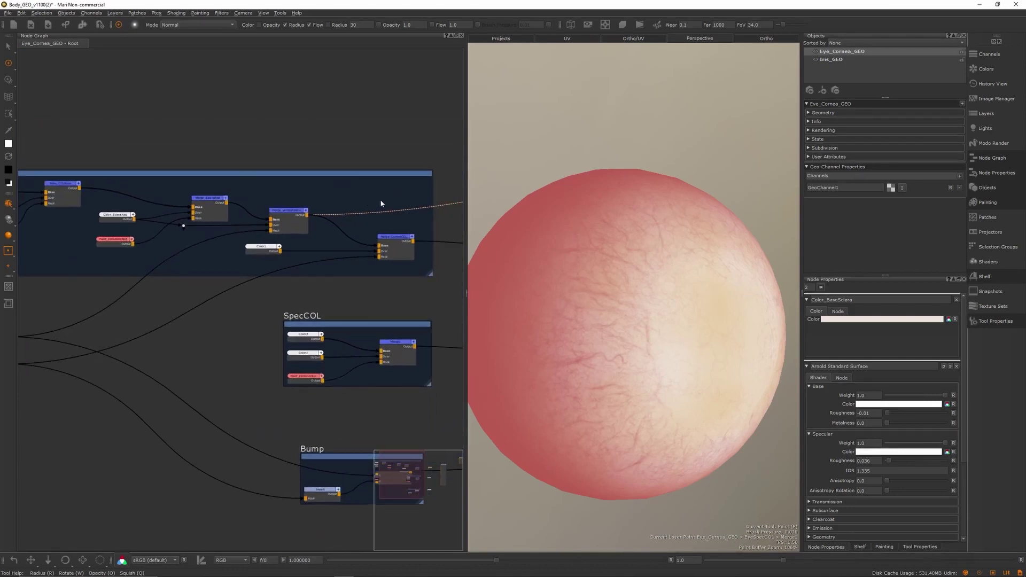
pyautogui.moveTo(380, 200); pyautogui.dragTo(272, 197, button='middle')
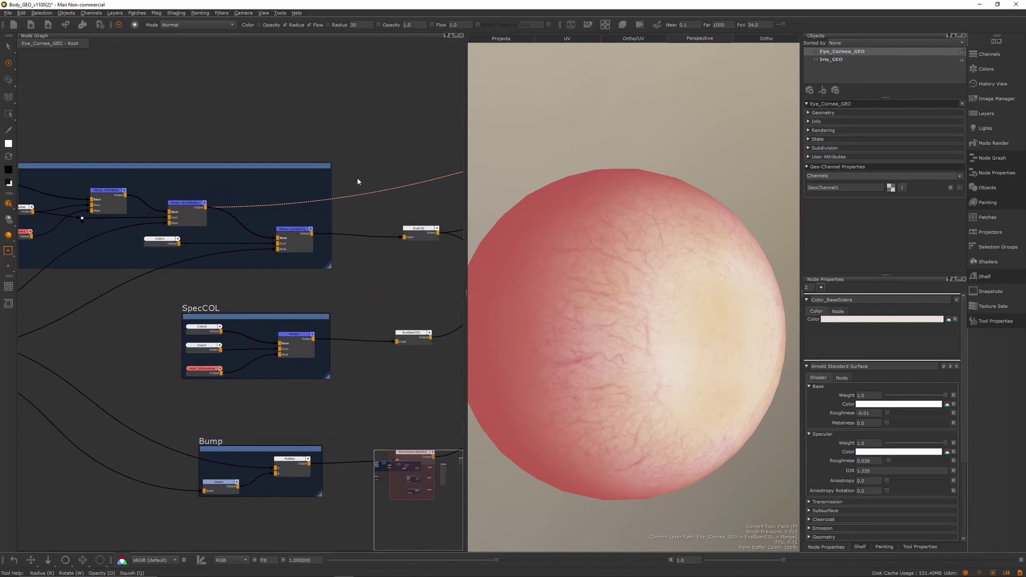
pyautogui.scroll(3, 308, 222)
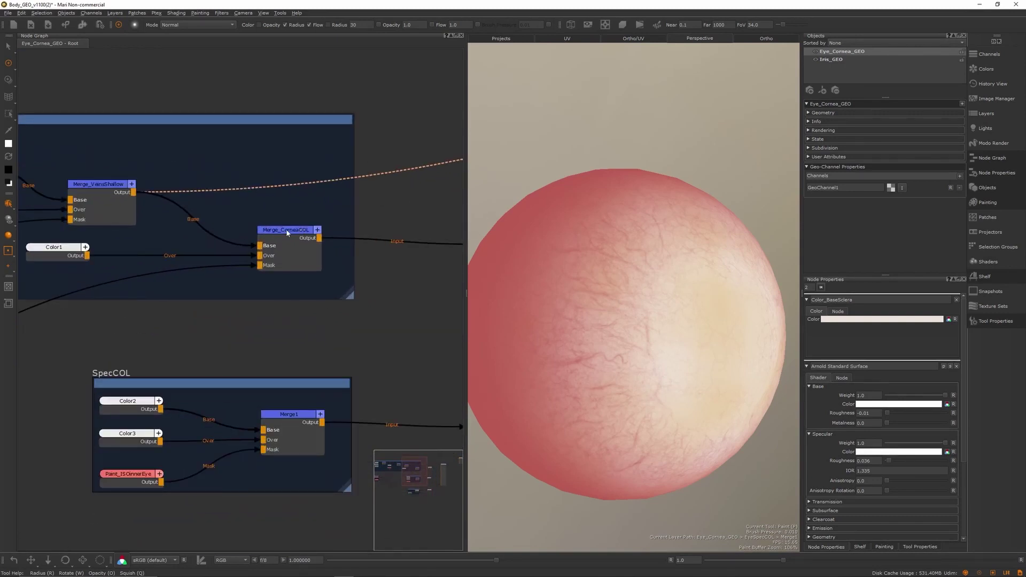
pyautogui.press('v')
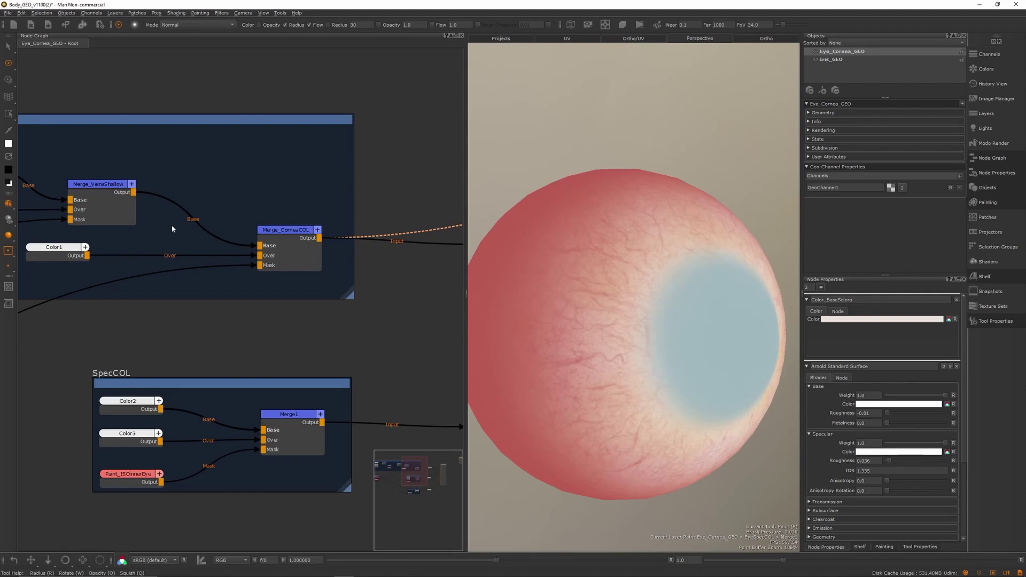
# - Preview the cornea mask from the Masks group on the eye and return to the Merge_CorneaCOL result
pyautogui.scroll(-5, 94, 298)
pyautogui.moveTo(70, 314); pyautogui.dragTo(344, 238, button='middle')
pyautogui.press('v')
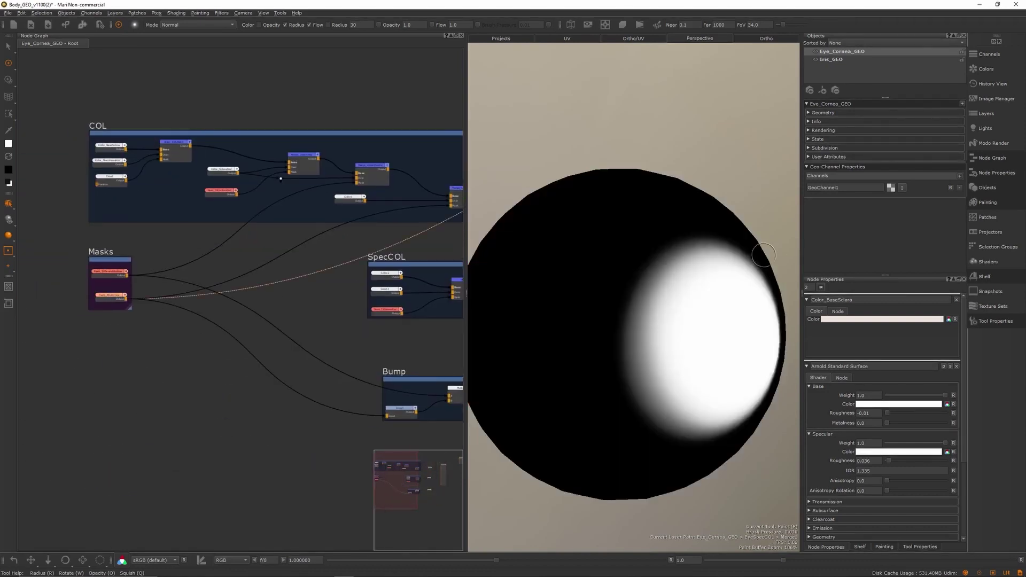
pyautogui.moveTo(458, 192); pyautogui.dragTo(289, 222, button='middle')
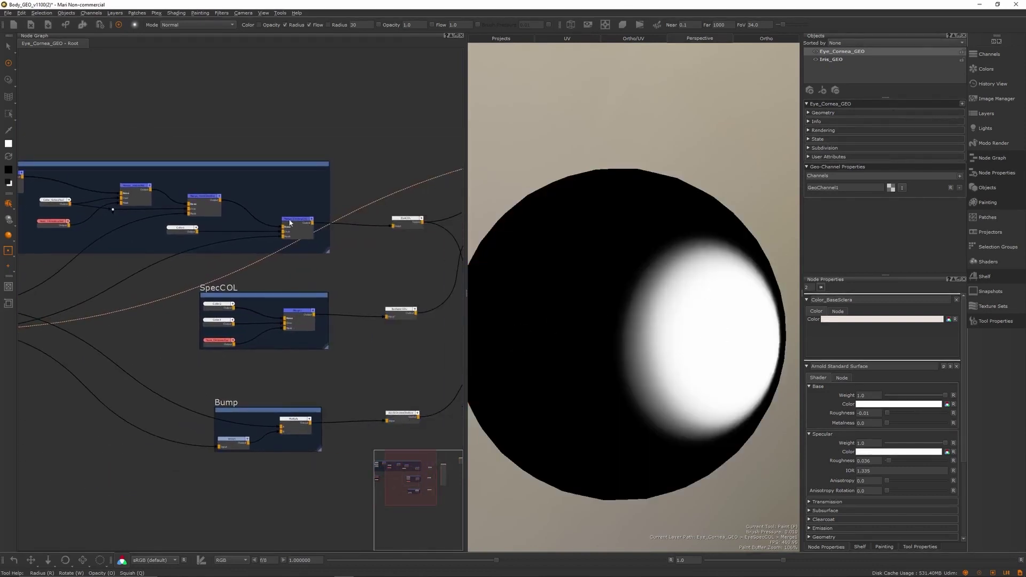
pyautogui.press('v')
pyautogui.moveTo(121, 308); pyautogui.dragTo(226, 299, button='middle')
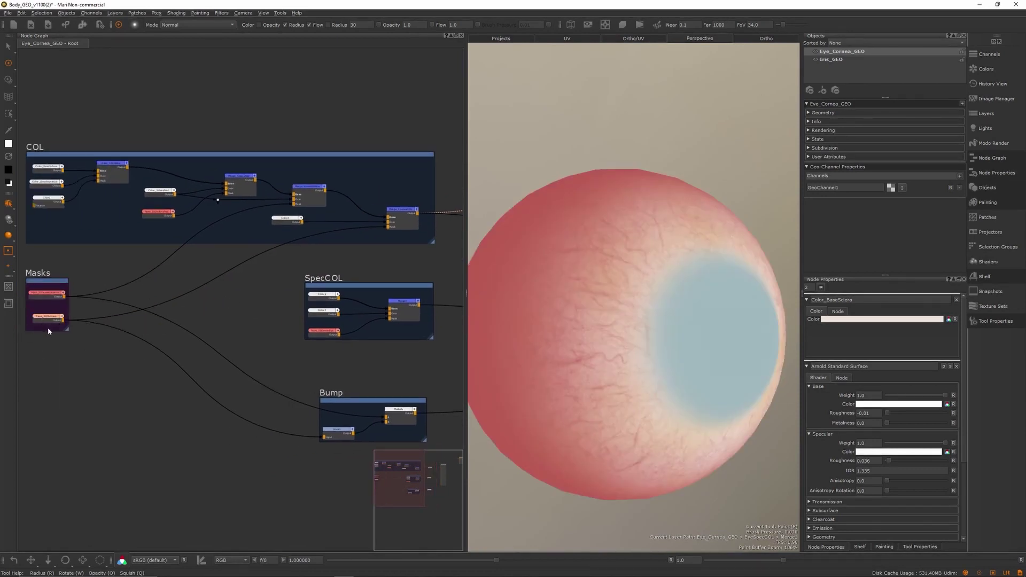
# - Preview the SpecCOL group's Merge1 node and inspect its masked islands in the UV view
pyautogui.moveTo(355, 250); pyautogui.dragTo(212, 282, button='middle')
pyautogui.scroll(3, 239, 291)
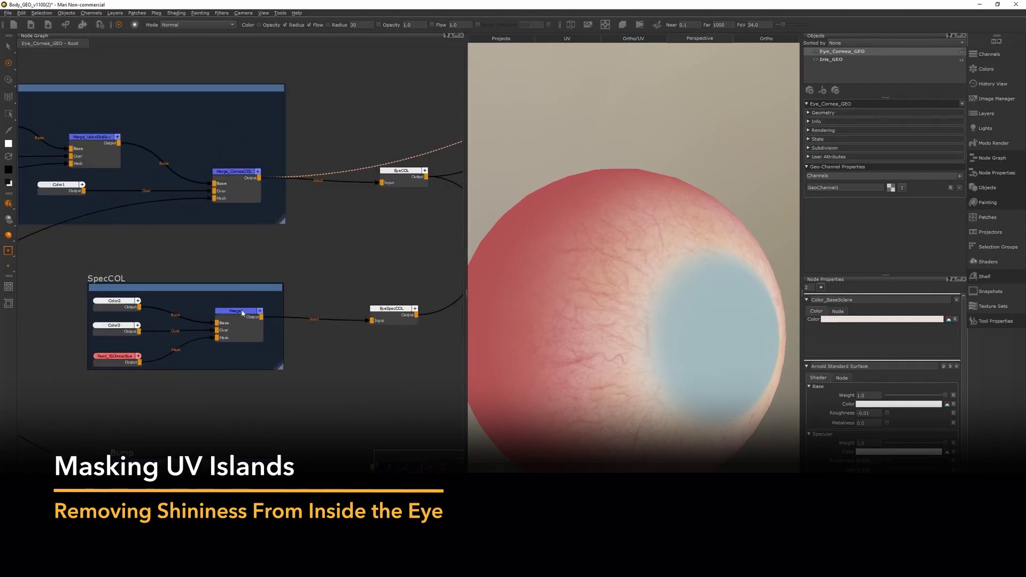
pyautogui.click(236, 311)
pyautogui.press('v')
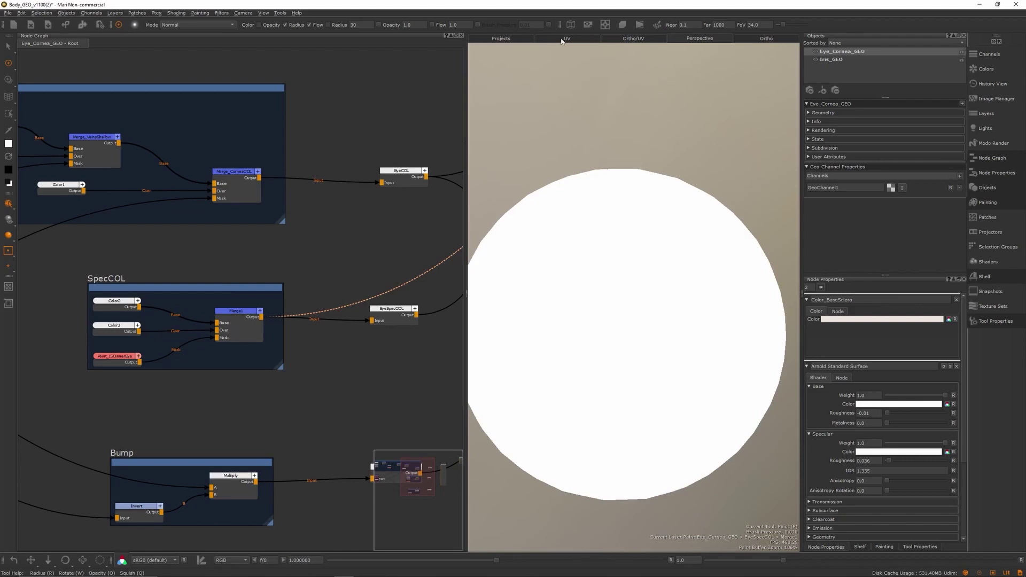
pyautogui.press('F8')
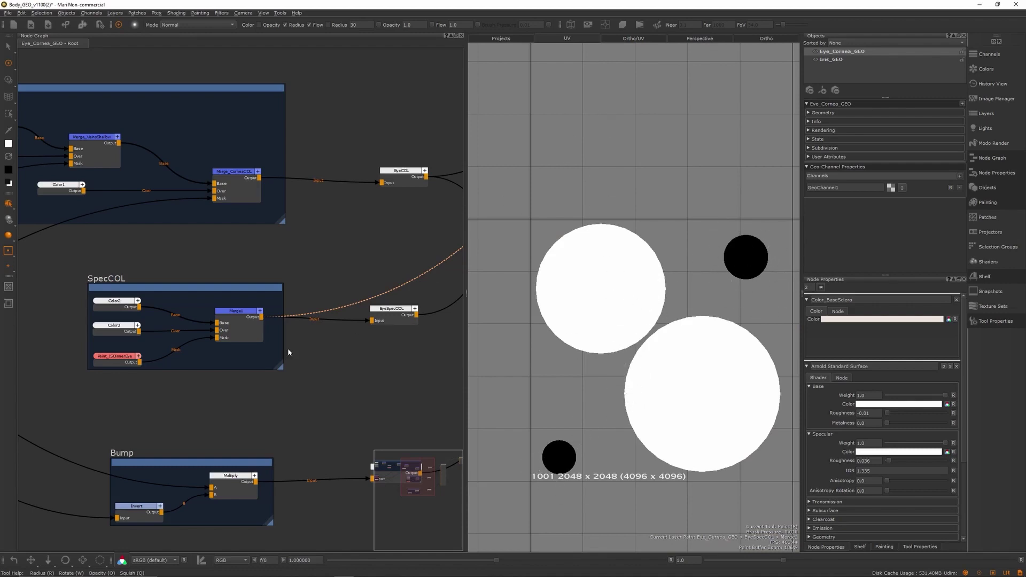
# - Return to the Perspective view and preview the Bump group's Multiply node on the eye
pyautogui.moveTo(291, 414); pyautogui.dragTo(295, 328, button='middle')
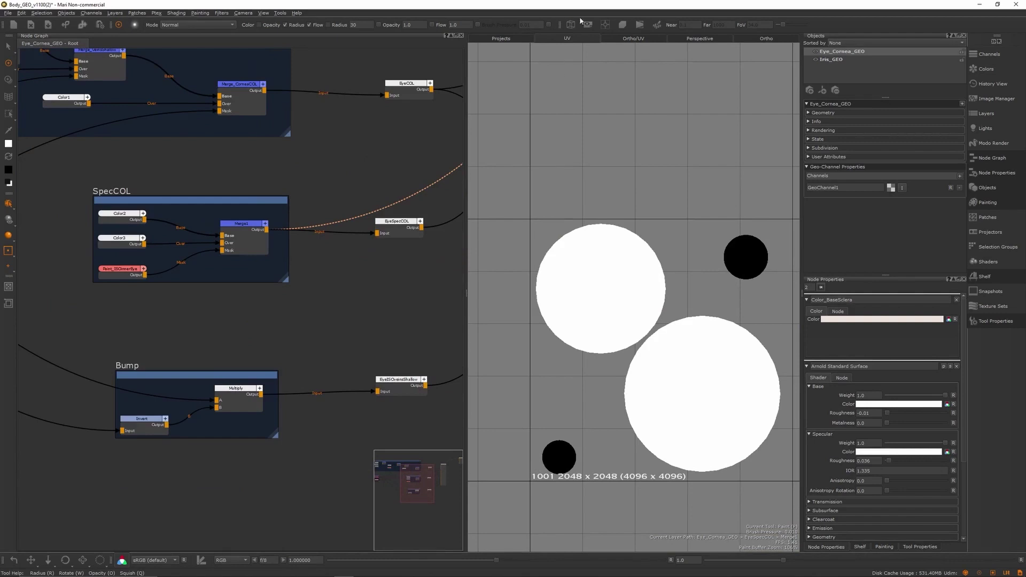
pyautogui.click(689, 38)
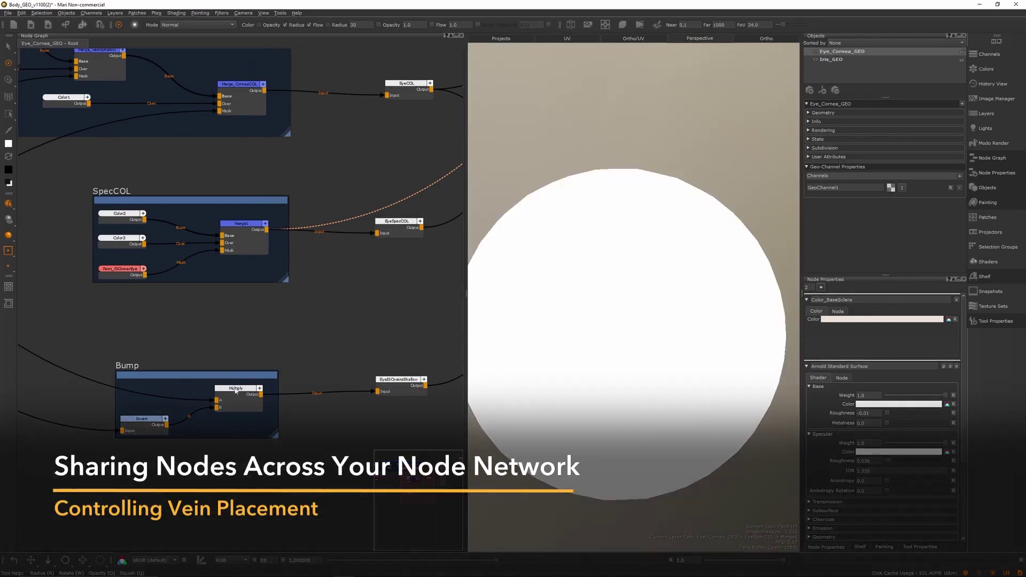
pyautogui.click(235, 391)
pyautogui.press('v')
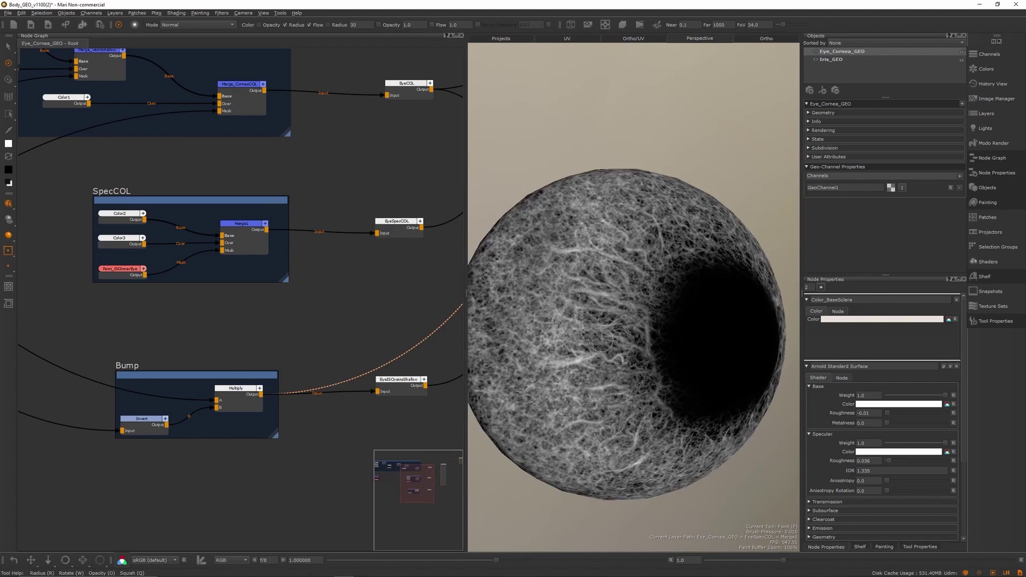
# - Preview the Paint_ISOveinsShallow mask on the eye to compare it with the Bump group's multiplied result
pyautogui.moveTo(162, 356); pyautogui.dragTo(368, 381, button='middle')
pyautogui.scroll(-2, 268, 364)
pyautogui.moveTo(72, 269); pyautogui.dragTo(136, 271, button='middle')
pyautogui.click(69, 270)
pyautogui.press('v')
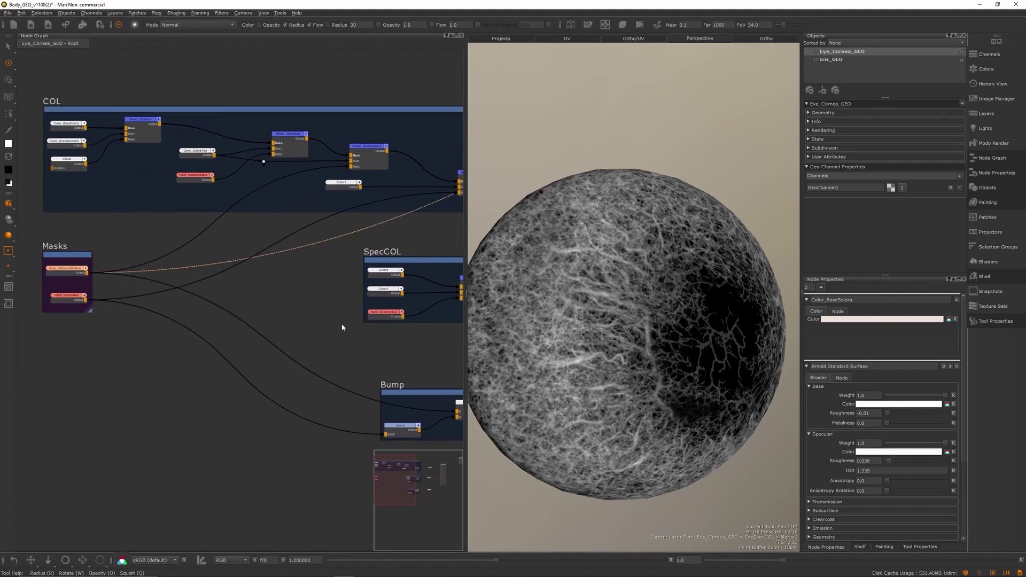
# - Preview the Bump group's inverted cornea mask on the eye and return to the Multiply result
pyautogui.moveTo(405, 369); pyautogui.dragTo(295, 309, button='middle')
pyautogui.click(362, 343)
pyautogui.click(291, 367)
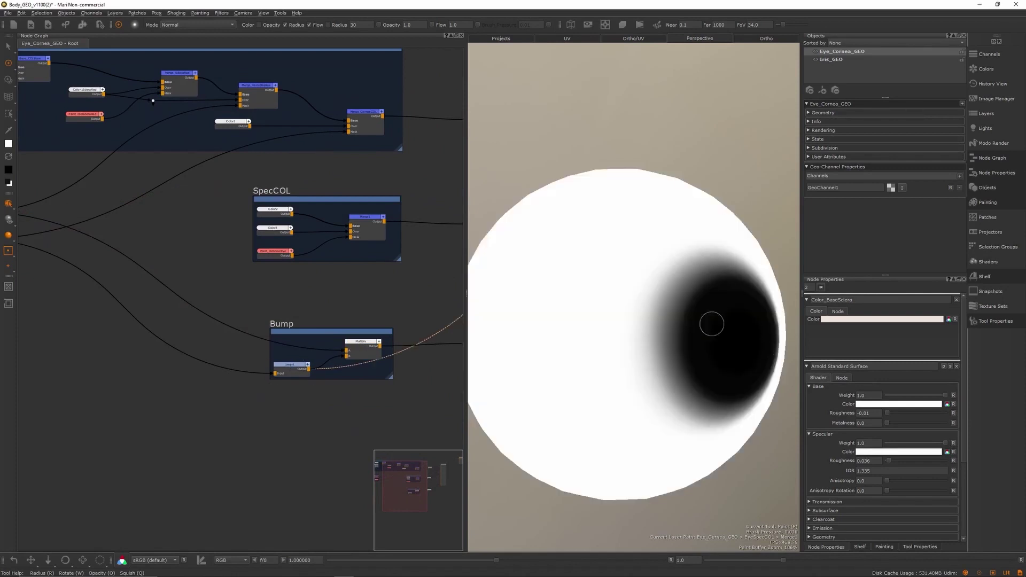
pyautogui.click(363, 345)
pyautogui.press('v')
# - Trace the COL, SpecCOL and Bump group outputs to the eye's shader node and preview the full shader
pyautogui.scroll(-2, 378, 306)
pyautogui.moveTo(392, 297); pyautogui.dragTo(271, 292, button='middle')
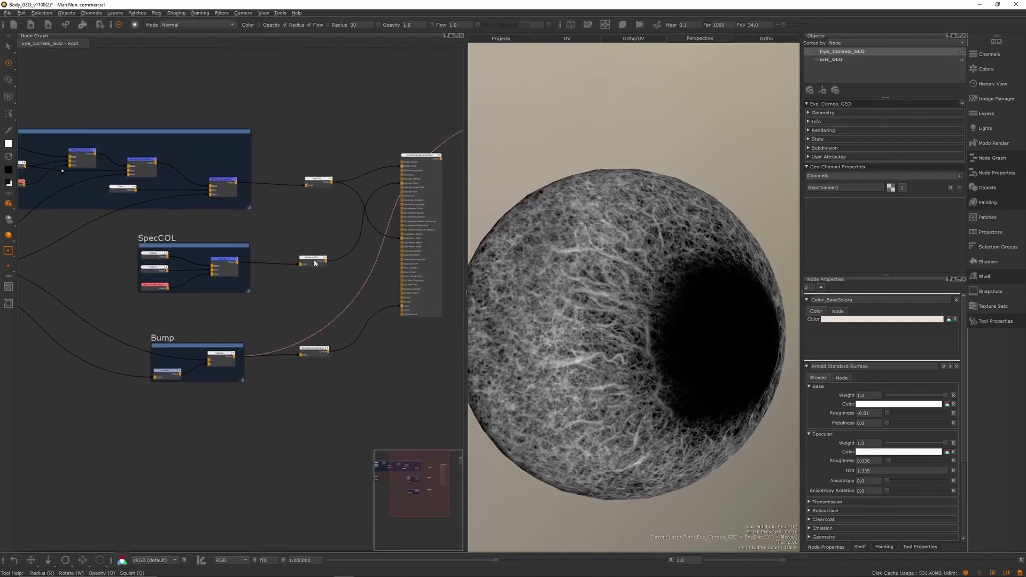
pyautogui.moveTo(127, 296); pyautogui.dragTo(290, 306, button='middle')
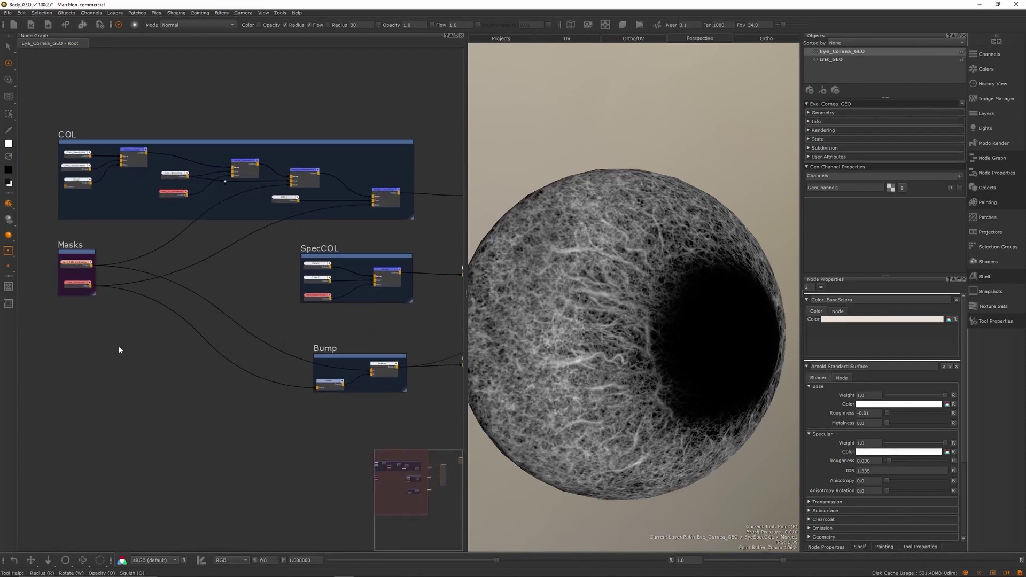
pyautogui.moveTo(408, 384); pyautogui.dragTo(236, 355, button='middle')
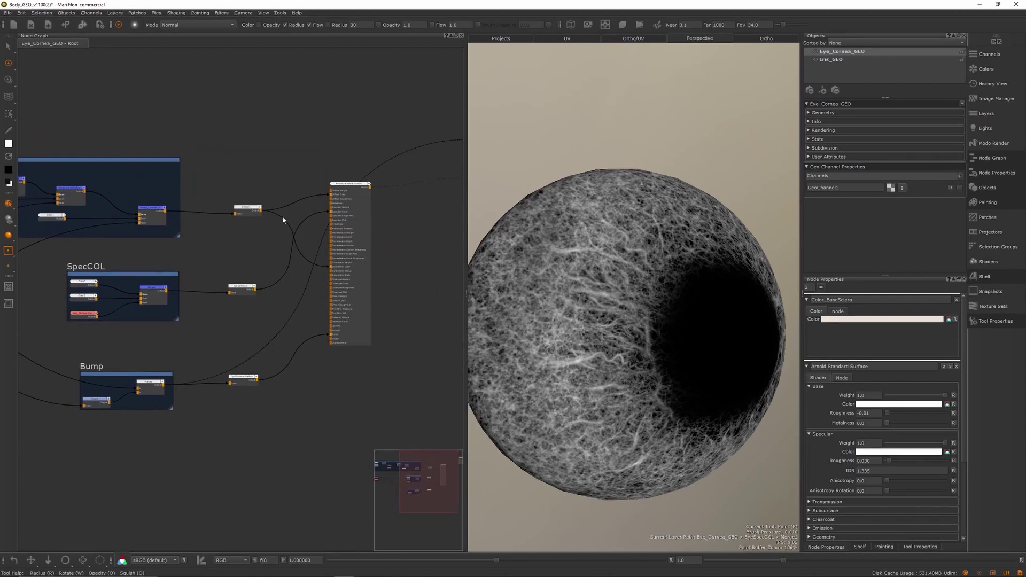
pyautogui.moveTo(254, 188); pyautogui.dragTo(377, 212, button='middle')
pyautogui.scroll(-2, 377, 212)
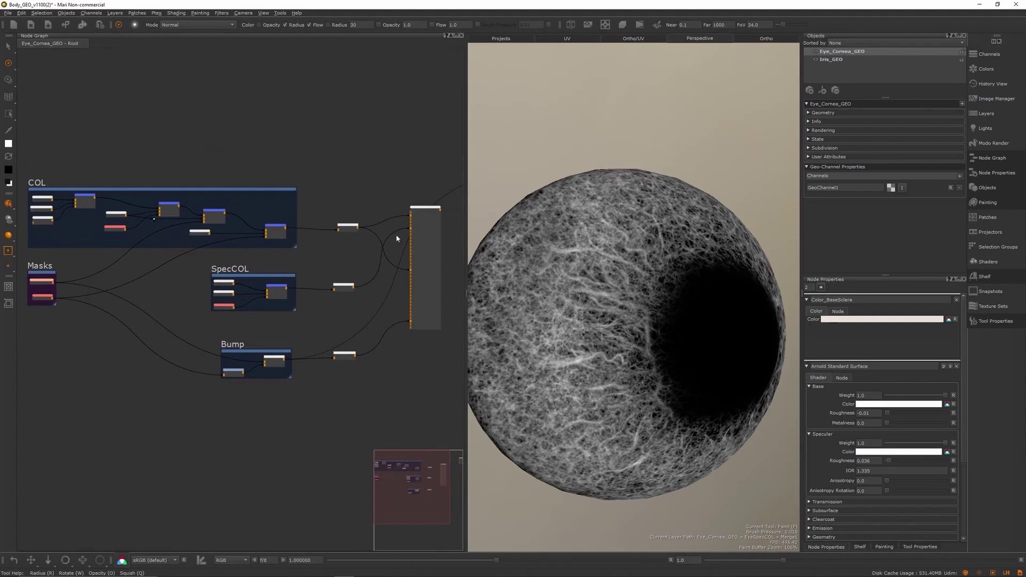
pyautogui.click(430, 210)
pyautogui.press('v')
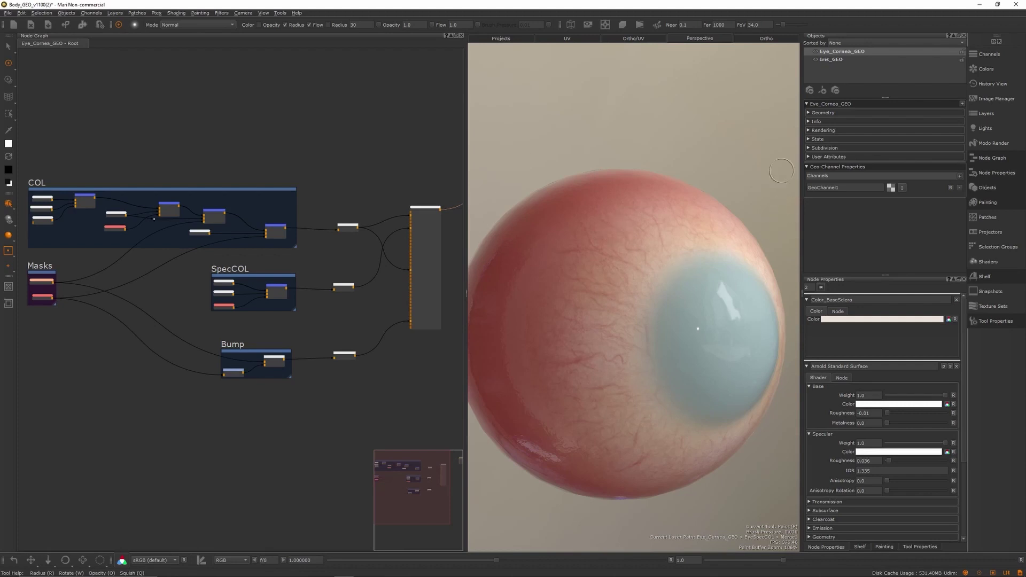
# - Hide Eye_Cornea_GEO and select Iris_GEO to show its node network
pyautogui.click(816, 53)
pyautogui.click(836, 59)
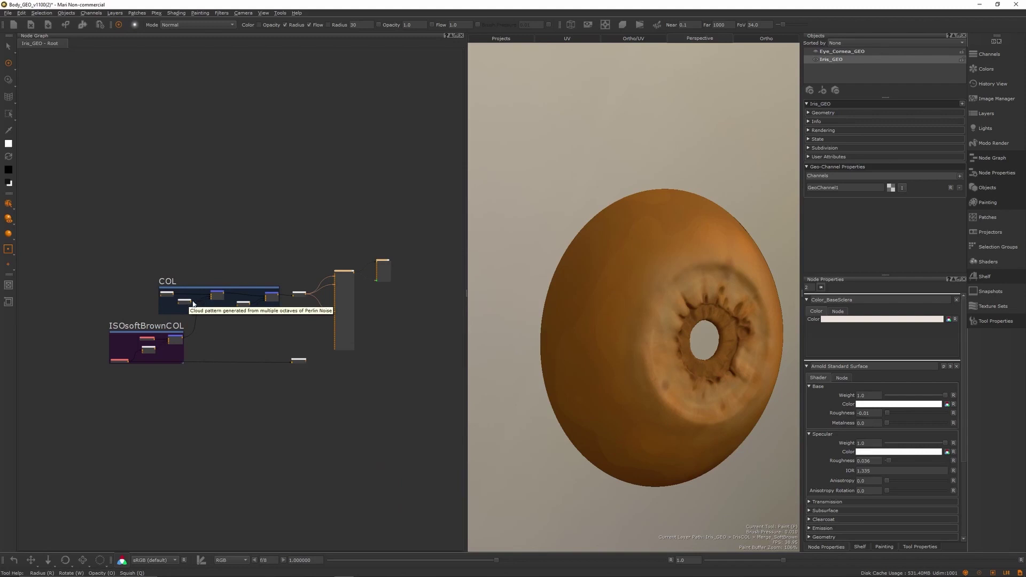
# - Preview the COL group's Tiled base texture on the iris and view it close up from the front
pyautogui.scroll(5, 190, 304)
pyautogui.click(152, 283)
pyautogui.press('F1')
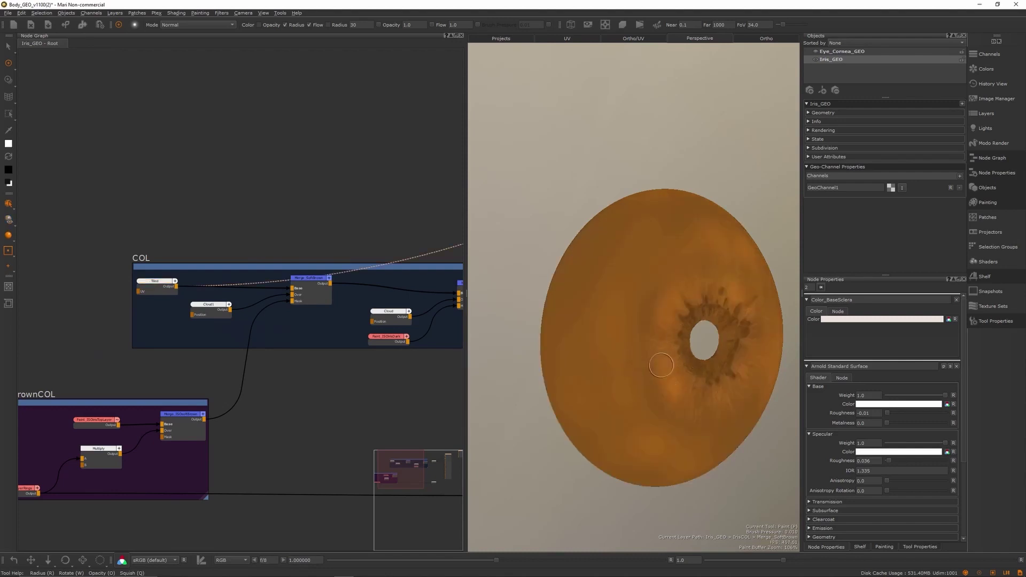
pyautogui.keyDown('alt'); pyautogui.moveTo(669, 364); pyautogui.dragTo(606, 371); pyautogui.keyUp('alt')
pyautogui.keyDown('alt'); pyautogui.moveTo(606, 371); pyautogui.dragTo(630, 356, button='middle'); pyautogui.keyUp('alt')
pyautogui.moveTo(631, 356)
pyautogui.keyDown('alt'); pyautogui.mouseDown(button='right')
pyautogui.moveTo(681, 374)
pyautogui.moveTo(639, 377)
pyautogui.mouseUp(button='right'); pyautogui.keyUp('alt')
pyautogui.keyDown('alt'); pyautogui.moveTo(639, 377); pyautogui.dragTo(657, 364, button='middle'); pyautogui.keyUp('alt')
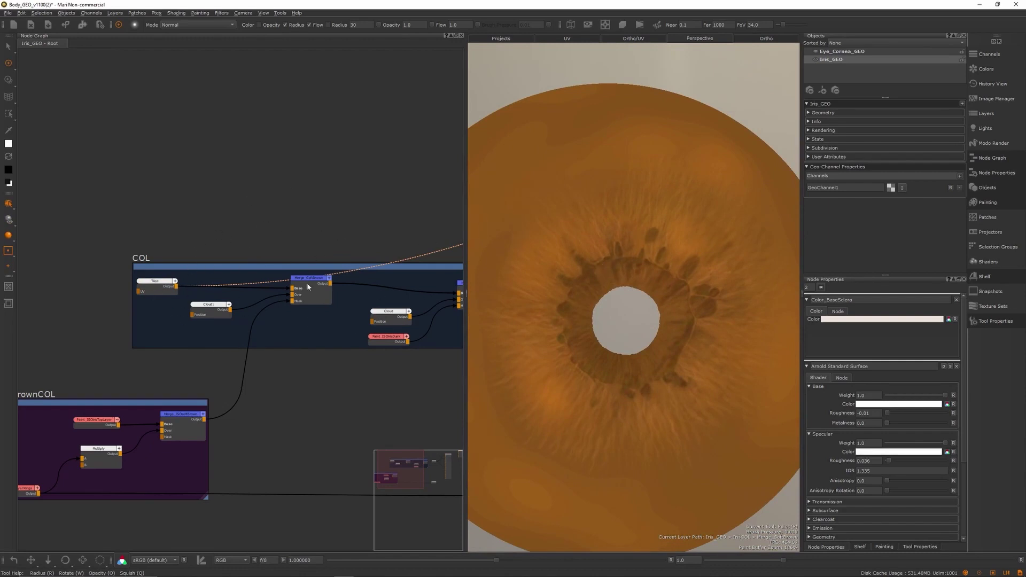
# - Preview the Merge_SoftBrown node of the COL group on the iris
pyautogui.scroll(-3, 320, 264)
pyautogui.moveTo(373, 252); pyautogui.dragTo(304, 250, button='middle')
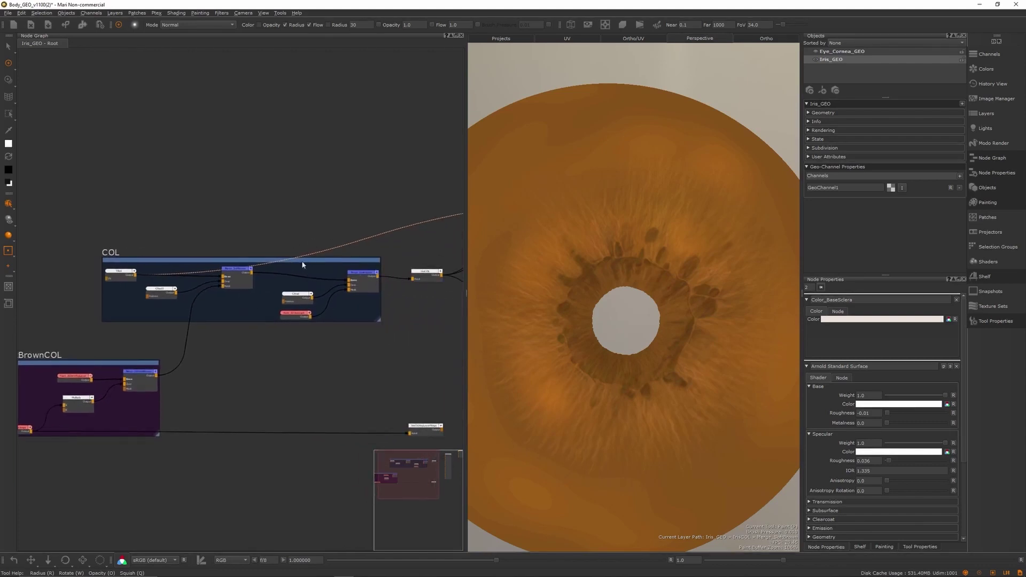
pyautogui.scroll(5, 200, 241)
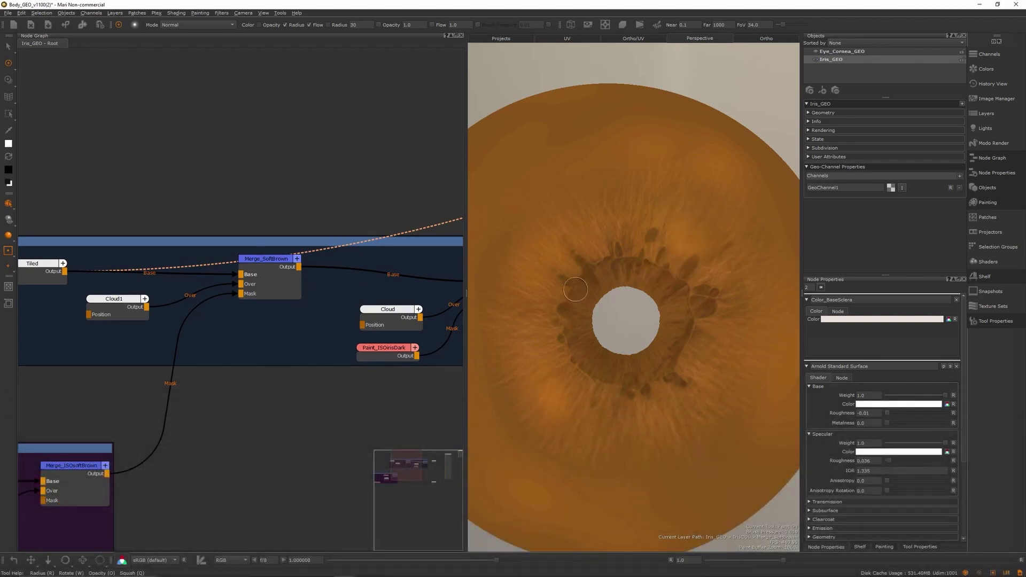
pyautogui.click(262, 260)
pyautogui.press('1')
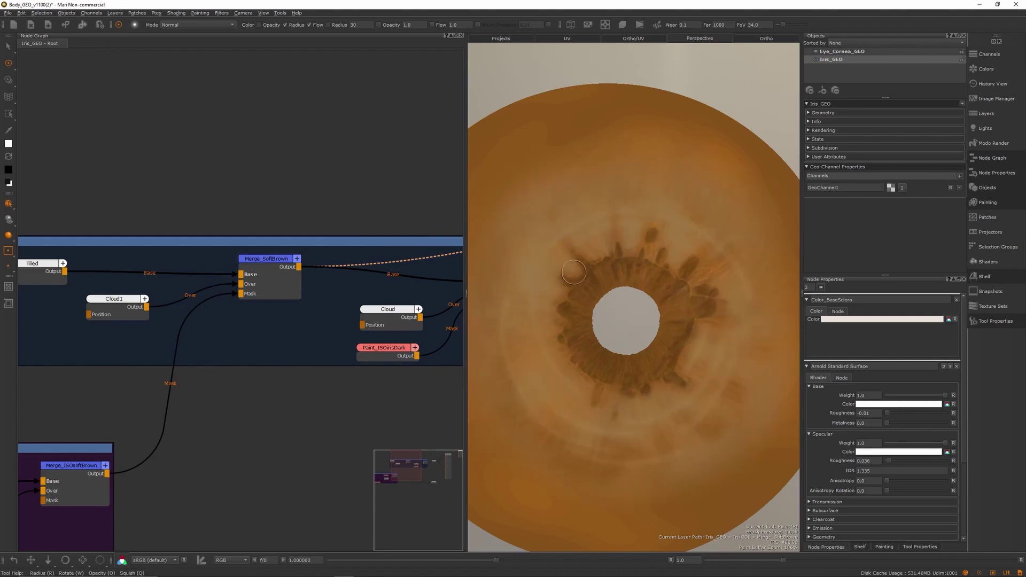
# - Preview the Cloud1 colour feeding the soft brown merge and return to the Merge_SoftBrown result
pyautogui.click(122, 302)
pyautogui.press('1')
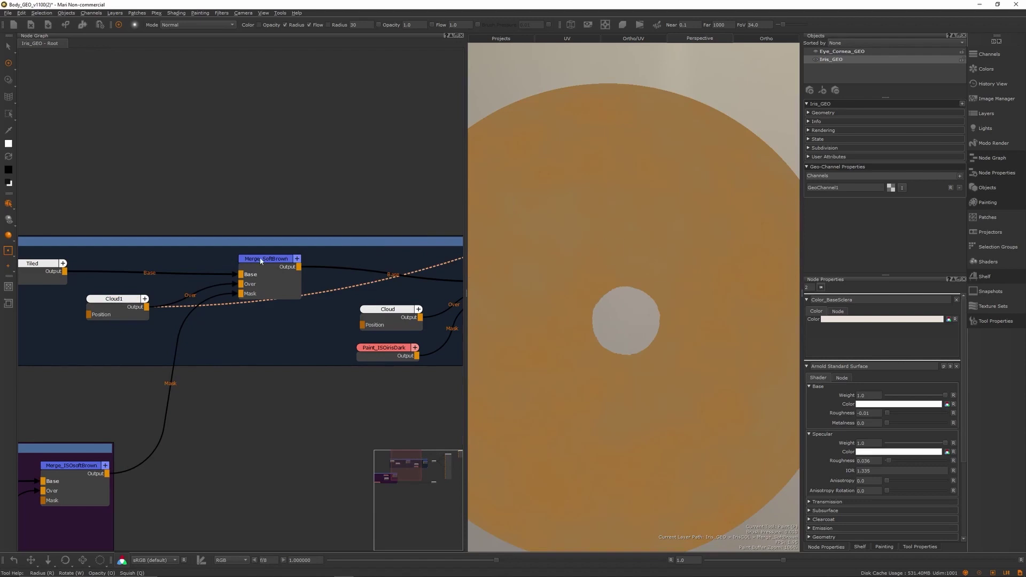
pyautogui.doubleClick(262, 261)
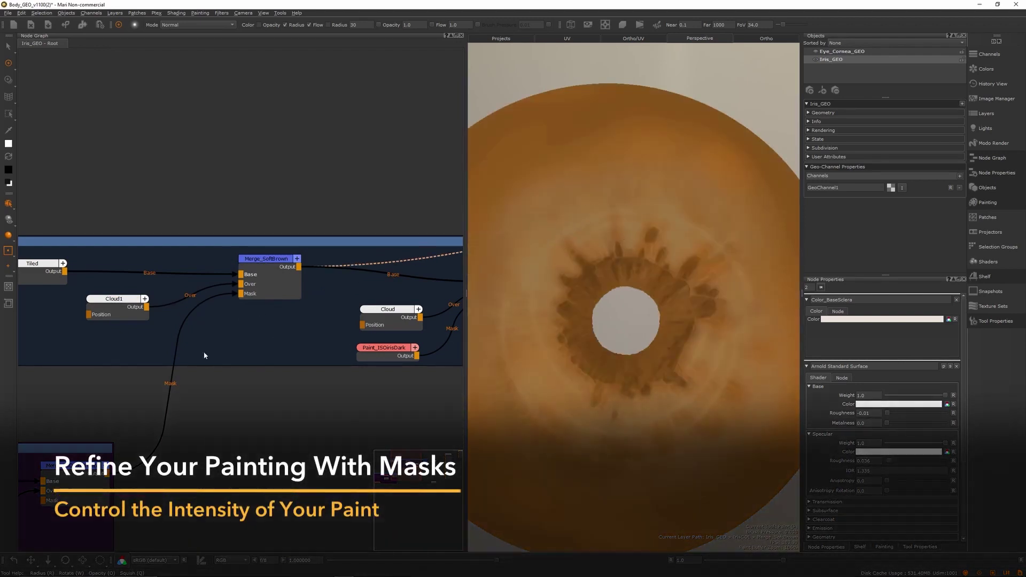
# - Preview the Paint_ISOirisTopLayer mask from the ISOsoftBrownCOL group on the iris
pyautogui.scroll(-3, 387, 294)
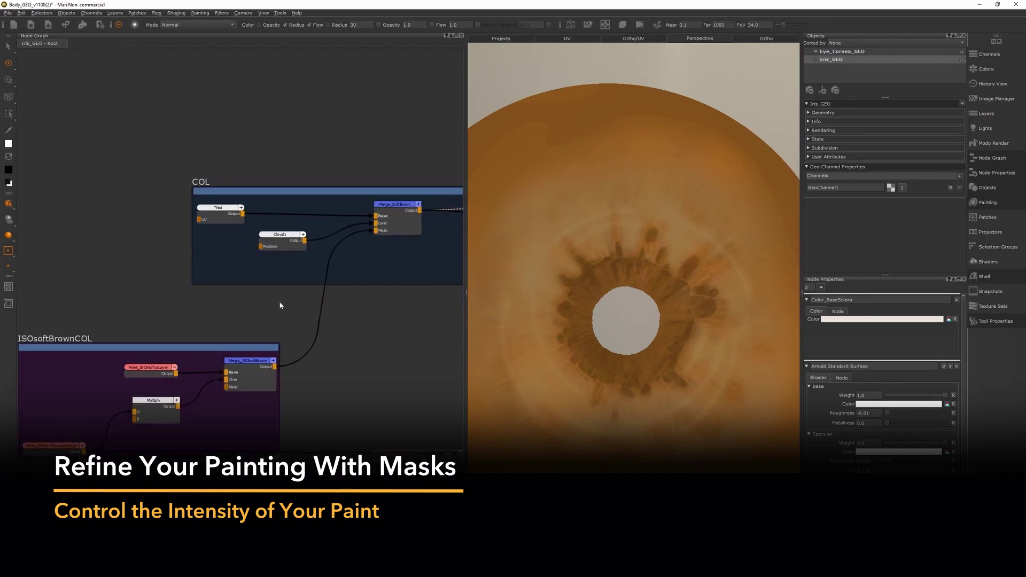
pyautogui.moveTo(210, 297); pyautogui.dragTo(288, 266, button='middle')
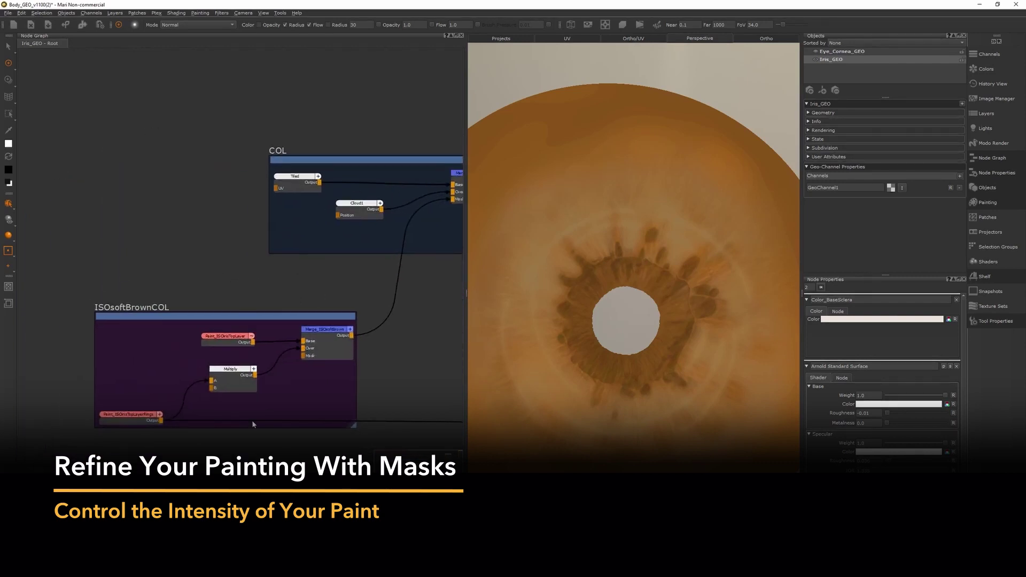
pyautogui.click(231, 343)
pyautogui.press('1')
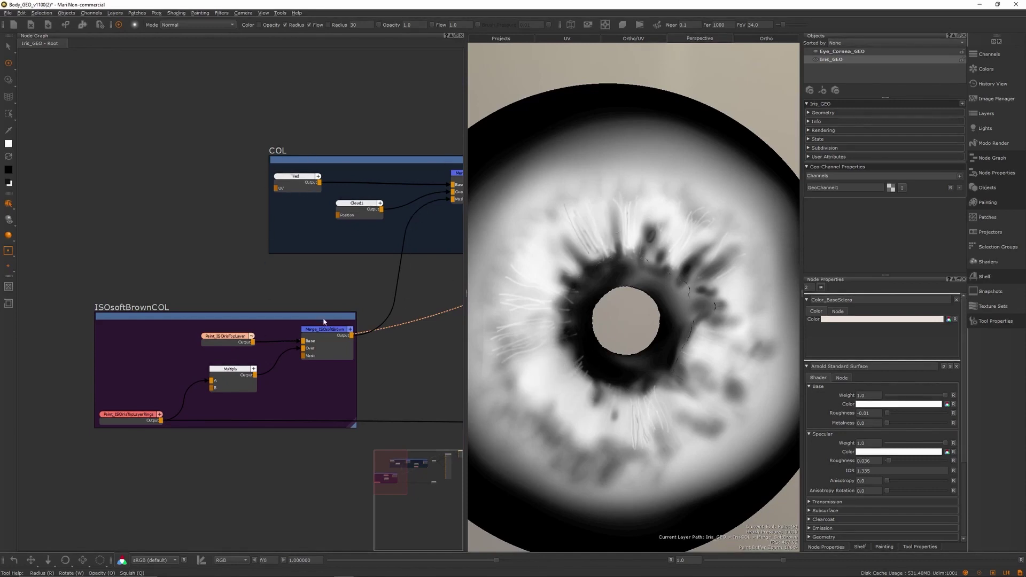
# - Preview the Paint_ISOirisTopLayerRings mask in the ISOsoftBrownCOL group
pyautogui.moveTo(325, 319); pyautogui.dragTo(319, 266, button='middle')
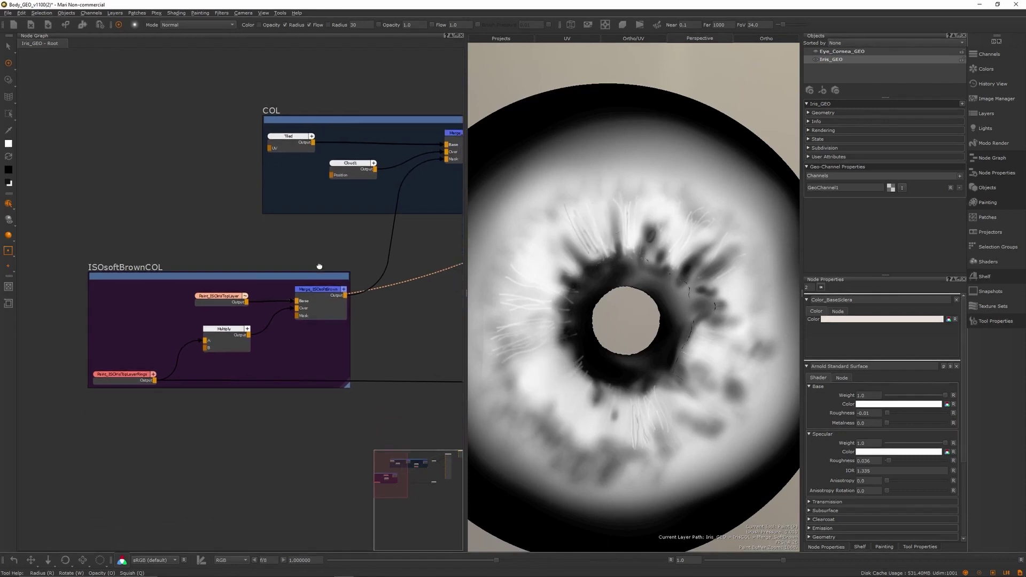
pyautogui.click(128, 376)
pyautogui.press('v')
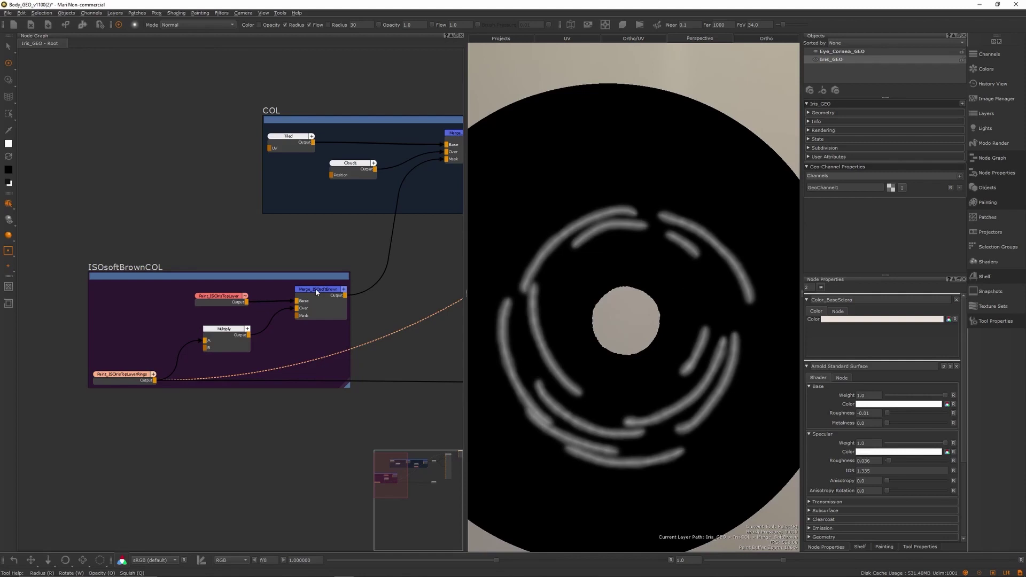
# - Preview the combined Merge_ISOsoftBrown mask and return to the Merge_SoftBrown colour it drives
pyautogui.moveTo(319, 288)
pyautogui.mouseDown(button='middle')
pyautogui.moveTo(253, 286)
pyautogui.moveTo(168, 307)
pyautogui.moveTo(228, 289)
pyautogui.mouseUp(button='middle')
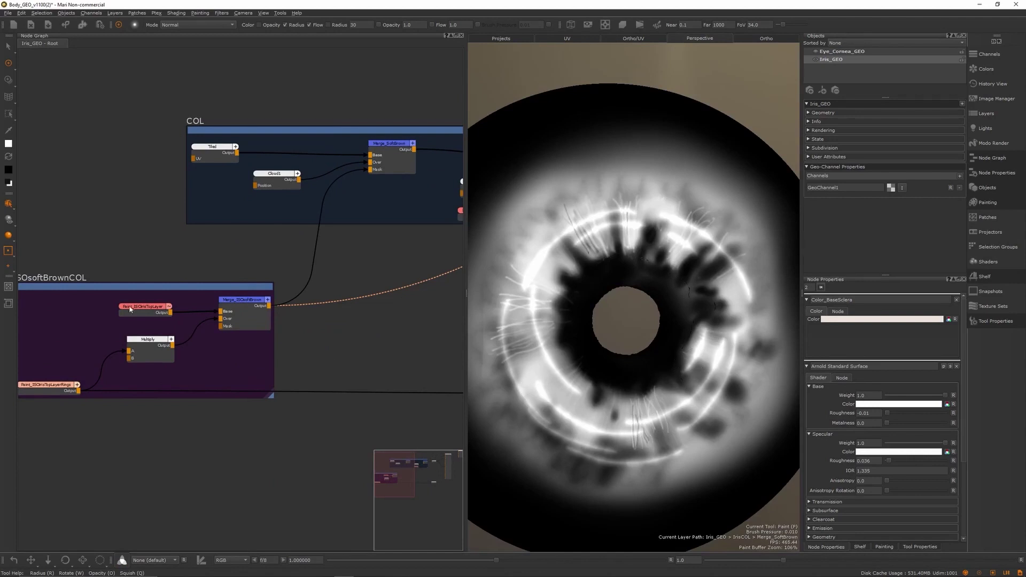
pyautogui.moveTo(159, 265); pyautogui.dragTo(242, 232, button='middle')
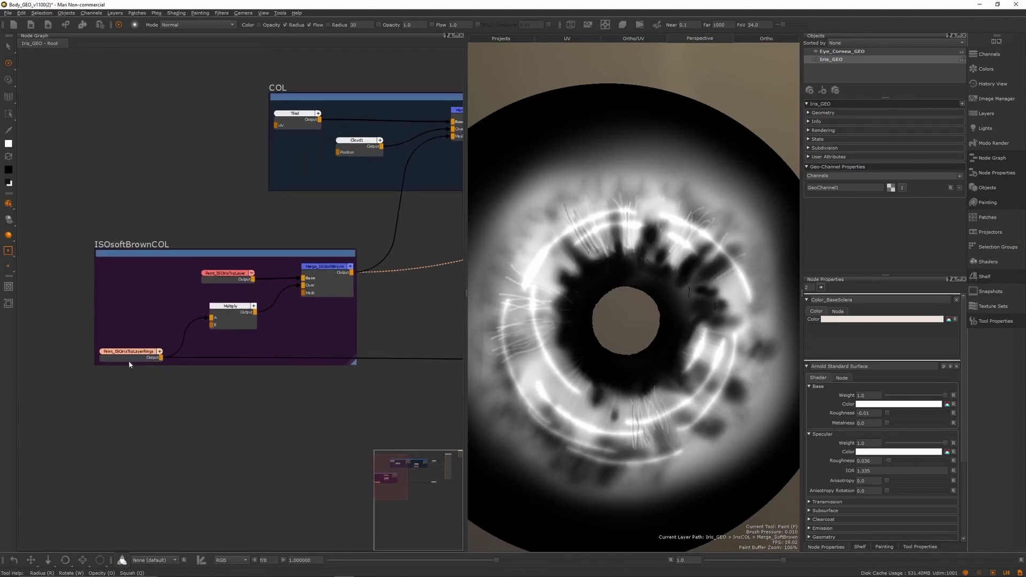
pyautogui.moveTo(362, 208); pyautogui.dragTo(278, 241, button='middle')
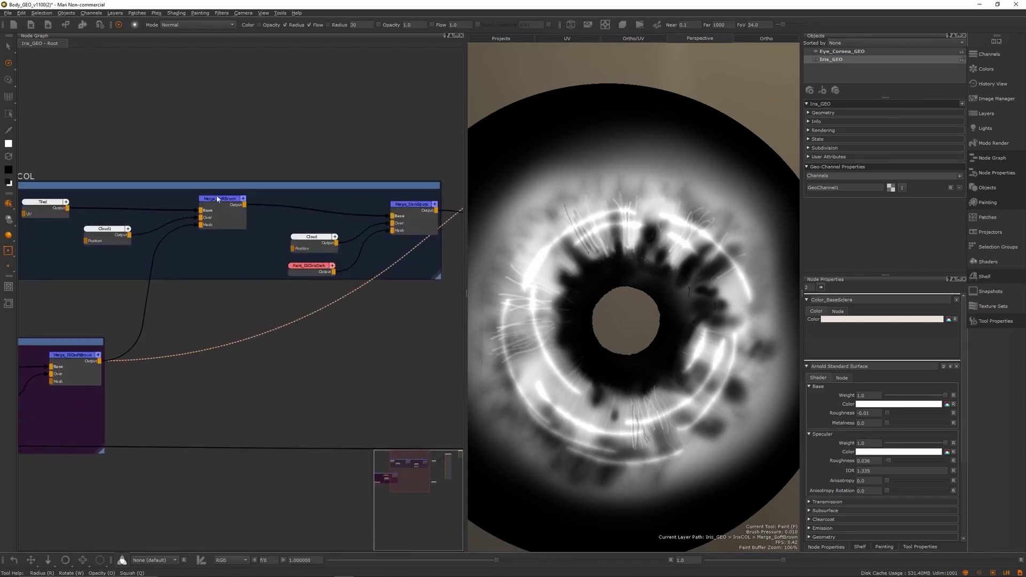
pyautogui.press('v')
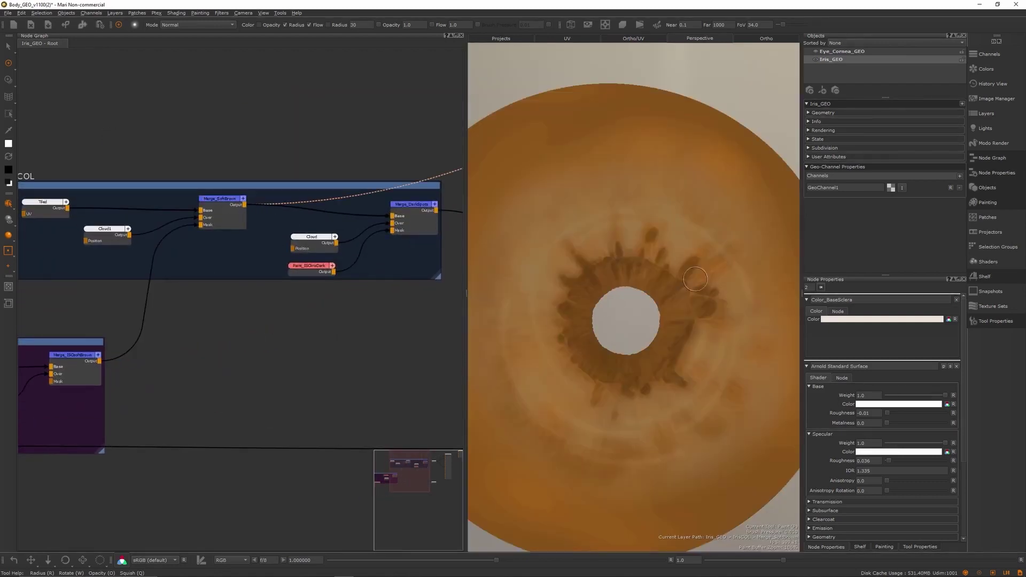
# - Preview the Cloud colour feeding Merge_DarkSpots, followed by the merged dark spots result on the iris
pyautogui.moveTo(376, 158); pyautogui.dragTo(283, 152, button='middle')
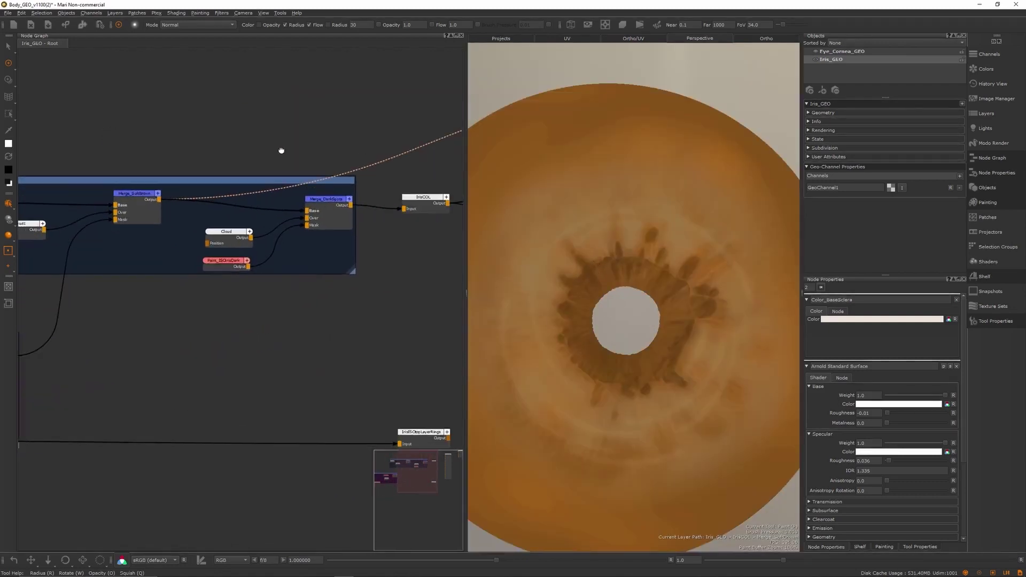
pyautogui.click(320, 200)
pyautogui.click(223, 231)
pyautogui.press('v')
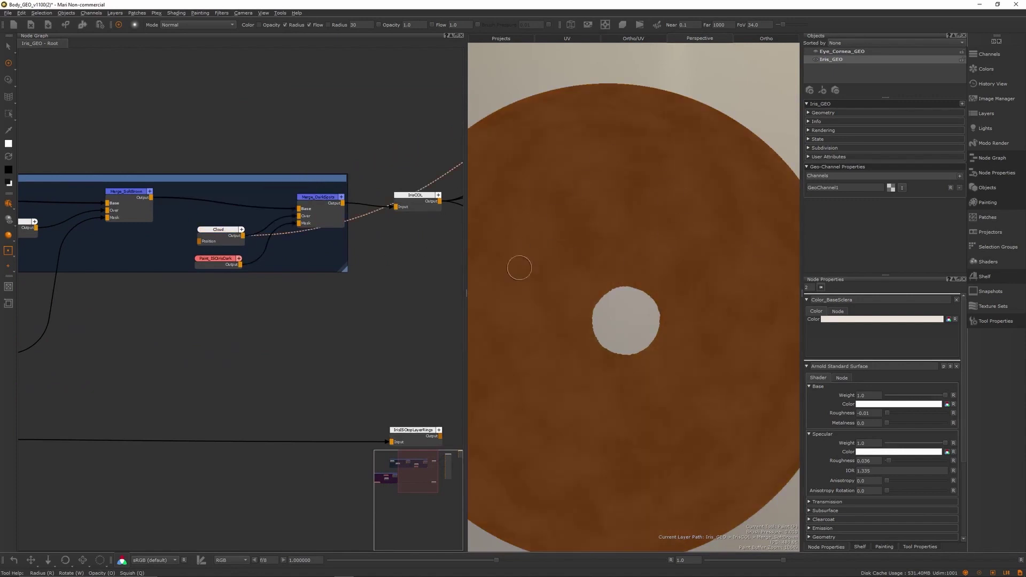
pyautogui.click(316, 203)
pyautogui.press('v')
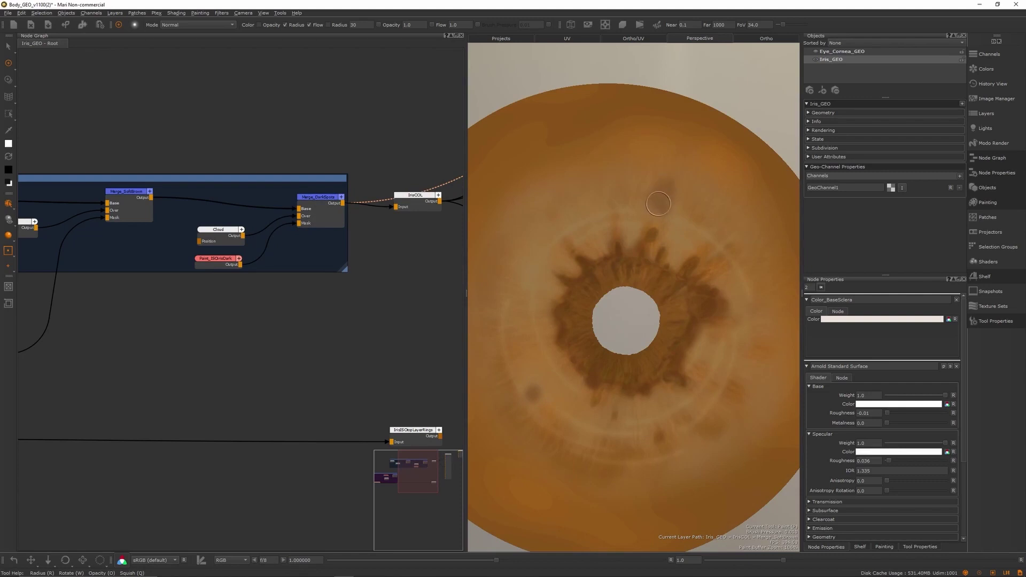
# - Return to the ISOsoftBrownCOL group and preview its Paint_ISOirisTopLayerRings mask as a source for surface texture
pyautogui.scroll(-2, 248, 258)
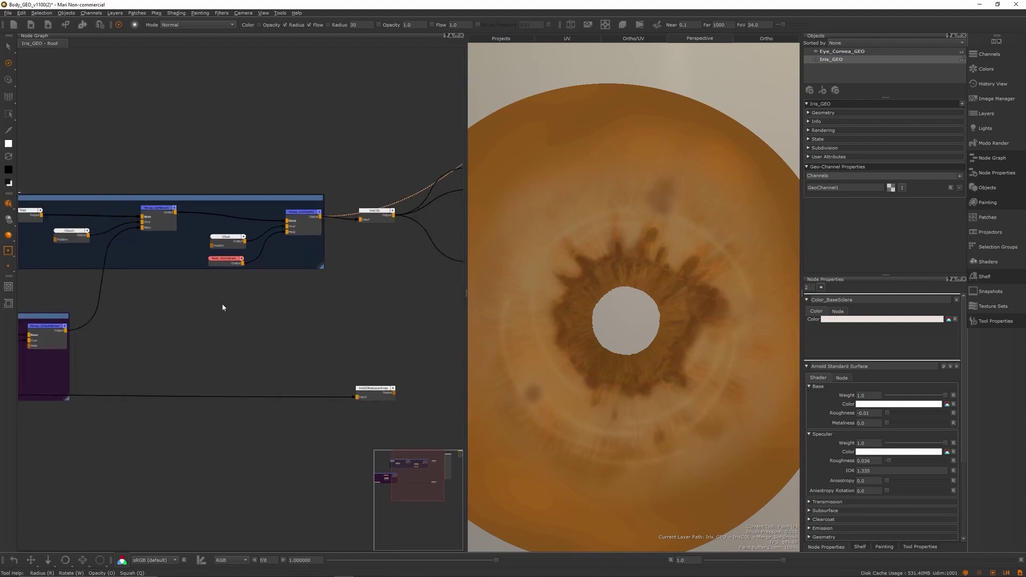
pyautogui.moveTo(219, 310); pyautogui.dragTo(223, 310, button='middle')
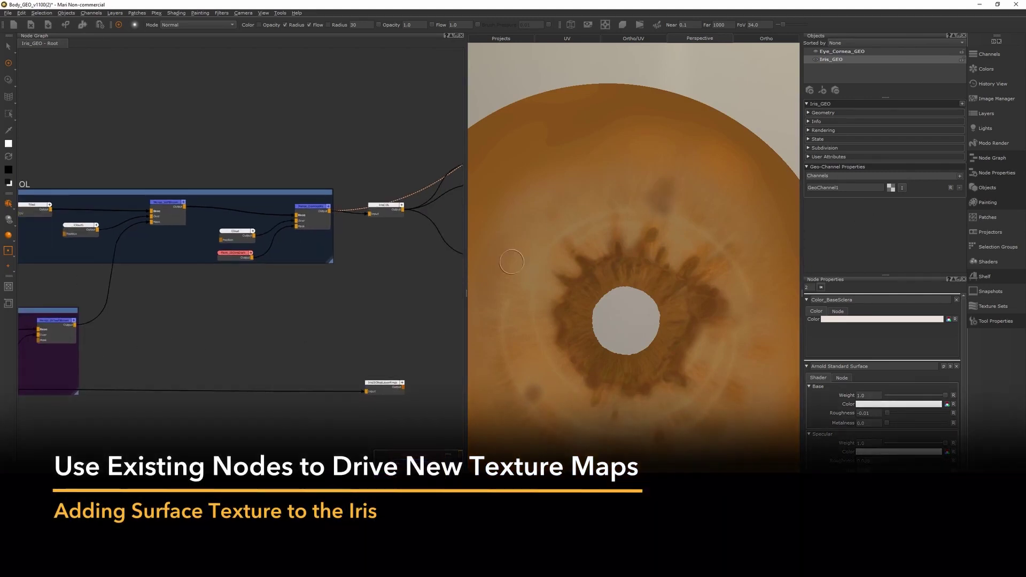
pyautogui.moveTo(195, 327); pyautogui.dragTo(320, 332, button='middle')
pyautogui.scroll(3, 62, 392)
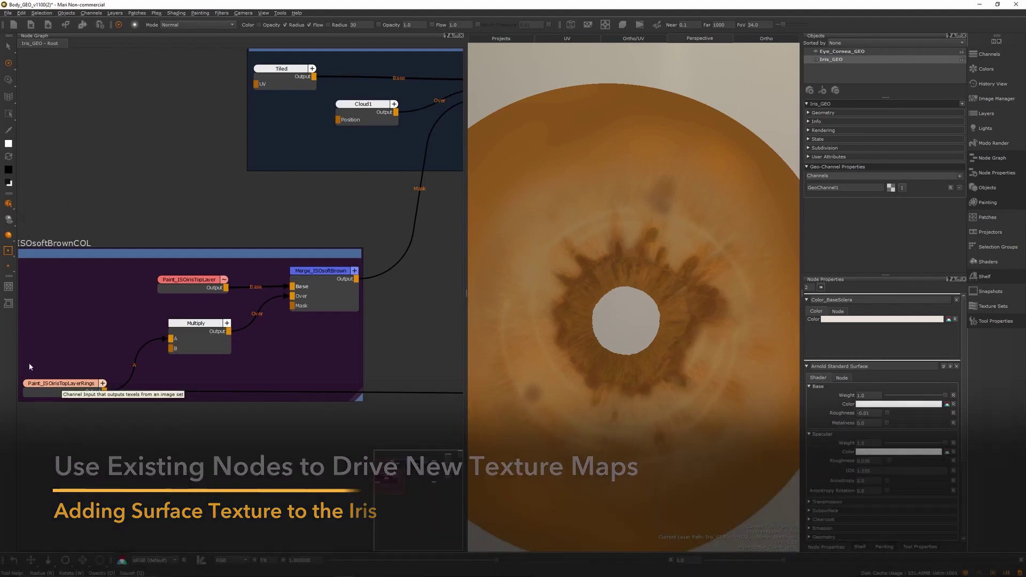
pyautogui.scroll(-2, 128, 381)
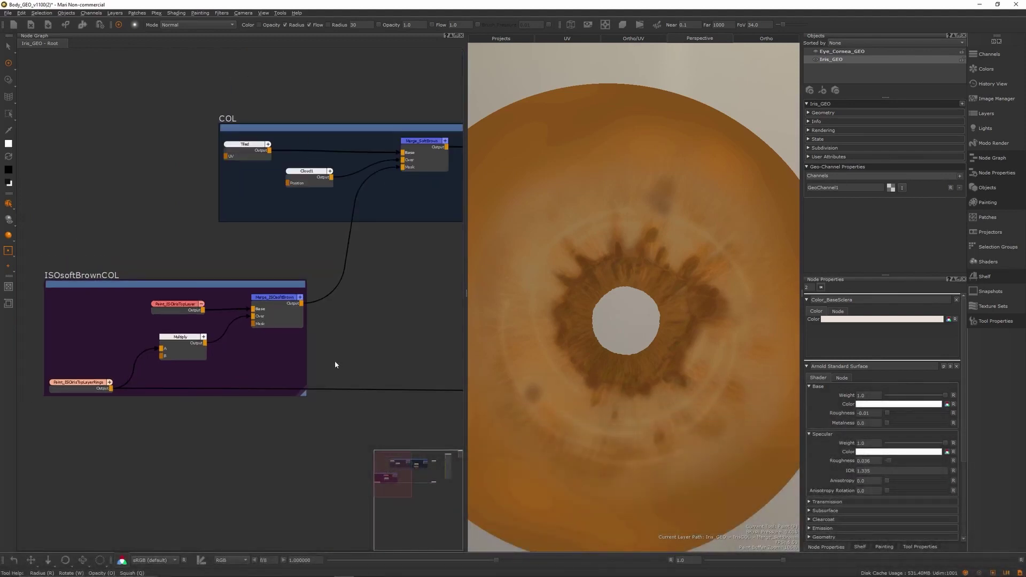
pyautogui.moveTo(392, 356); pyautogui.dragTo(290, 365, button='middle')
pyautogui.moveTo(225, 369); pyautogui.dragTo(353, 350, button='middle')
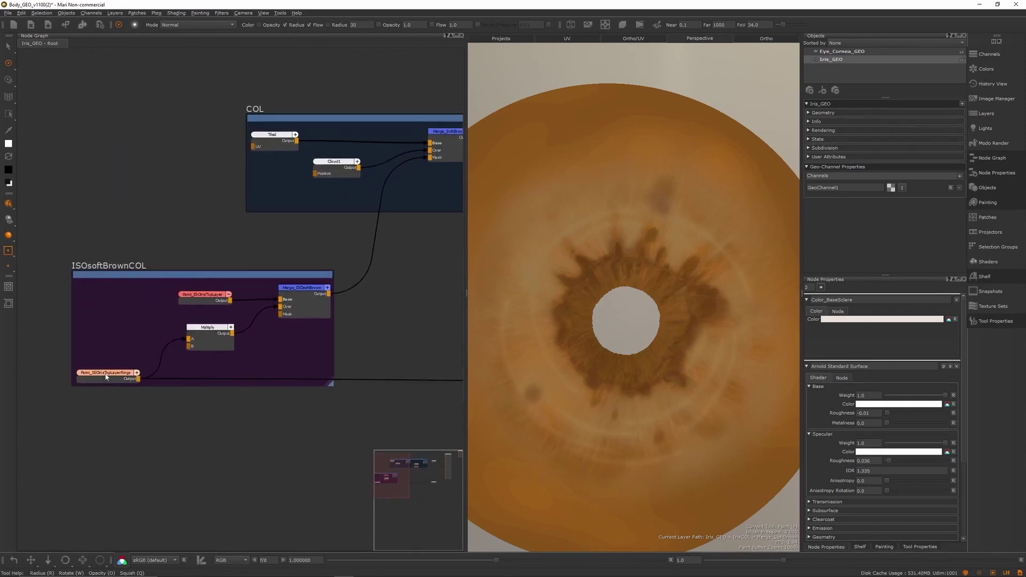
pyautogui.click(106, 373)
pyautogui.press('v')
# - Follow the rings mask's output connection to the IrisISOtopLayerRings node and preview that node
pyautogui.moveTo(416, 358); pyautogui.dragTo(78, 344, button='middle')
pyautogui.scroll(3, 414, 354)
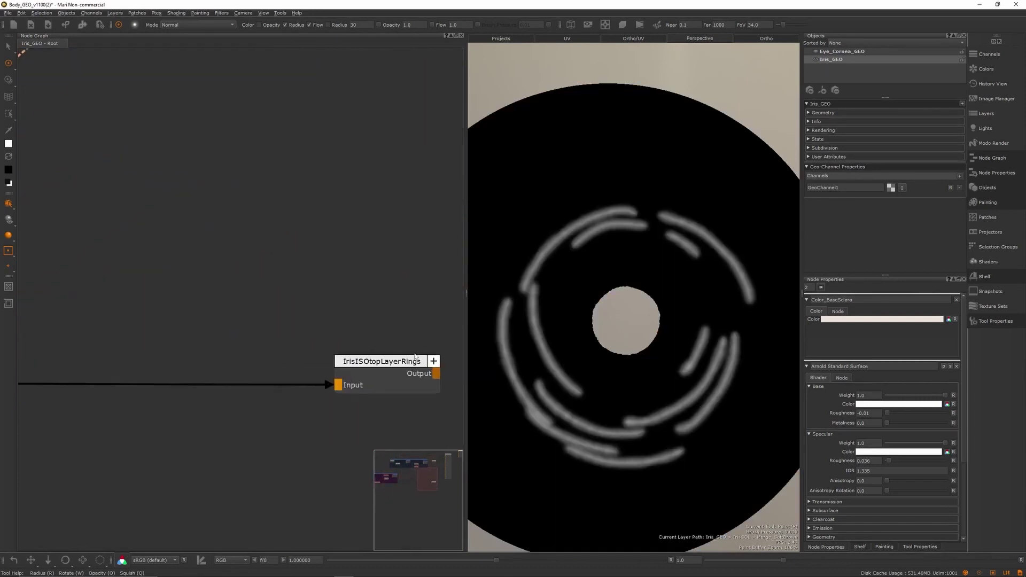
pyautogui.doubleClick(397, 363)
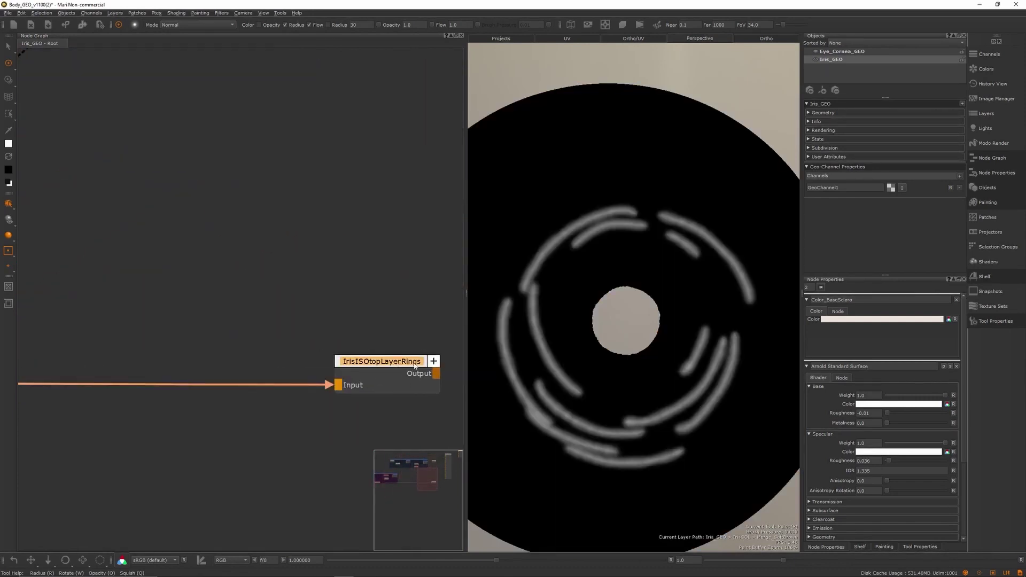
pyautogui.press('v')
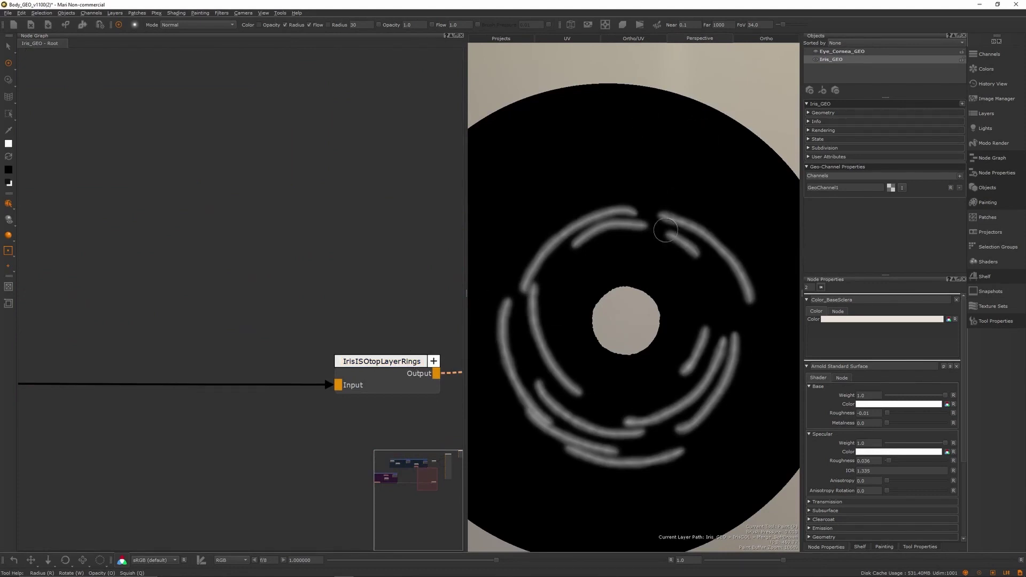
# - Trace IrisCOL into the Arnold Standard Surface node and preview the full shader on the iris
pyautogui.scroll(-2, 277, 281)
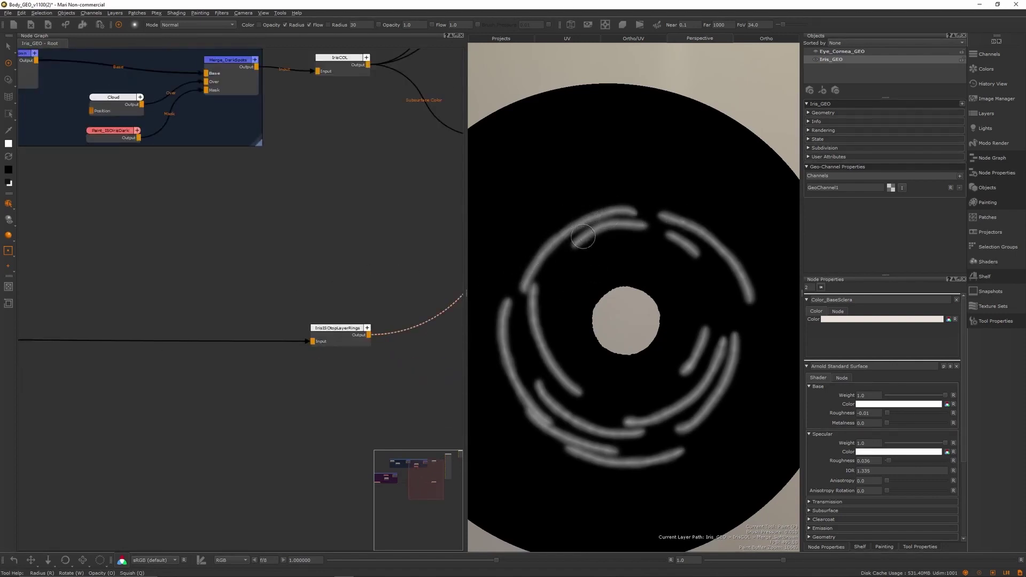
pyautogui.moveTo(302, 246); pyautogui.dragTo(113, 322, button='middle')
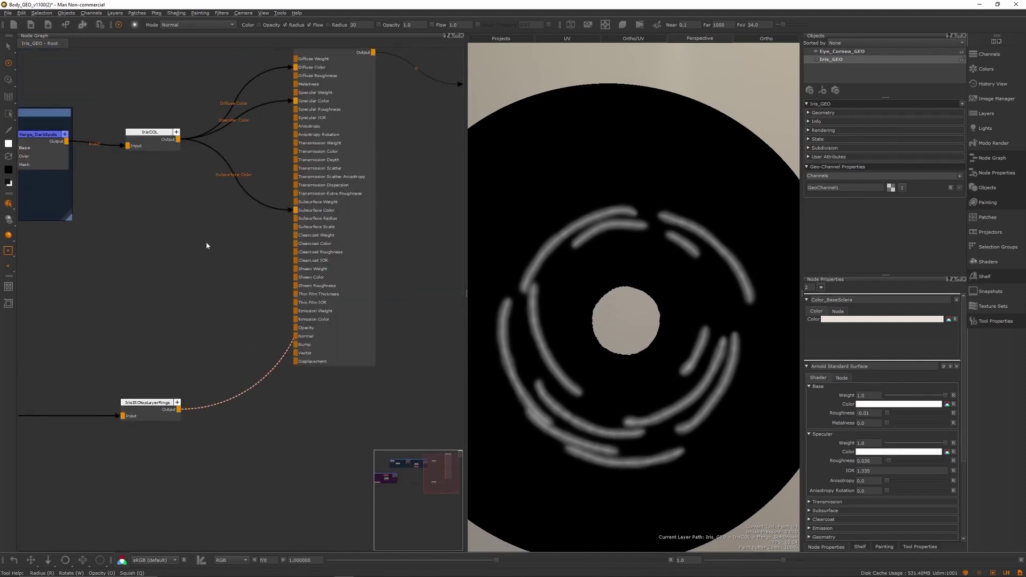
pyautogui.moveTo(185, 284); pyautogui.dragTo(182, 392, button='middle')
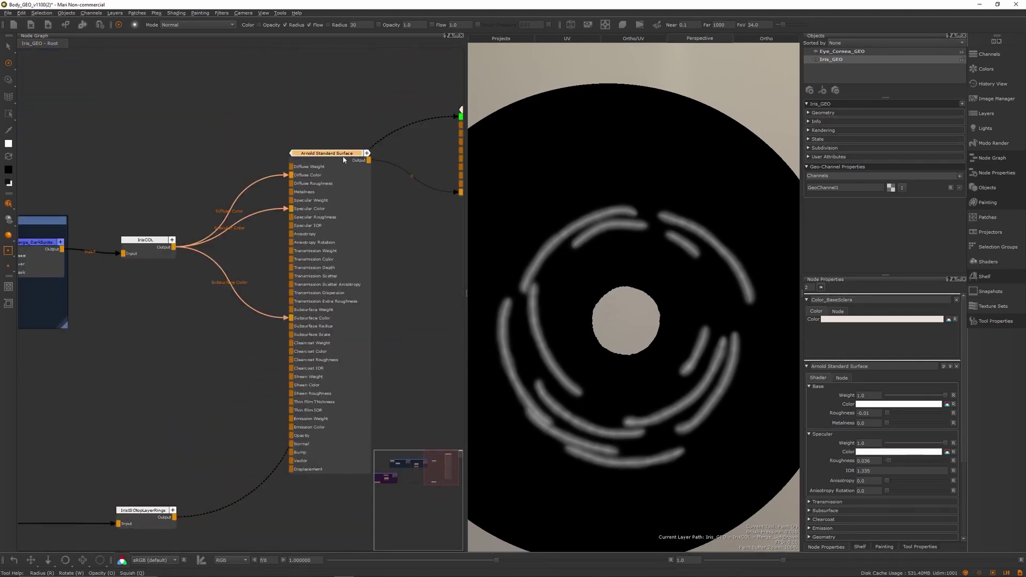
# - Show Eye_Cornea_GEO again and view the whole eye with the cornea over the iris
pyautogui.click(817, 52)
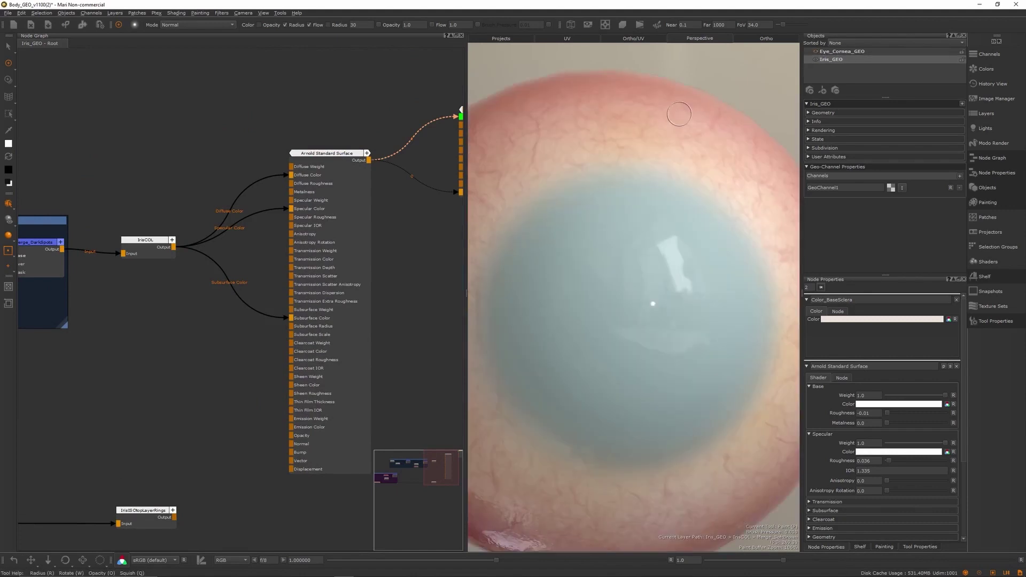
pyautogui.scroll(-5, 671, 128)
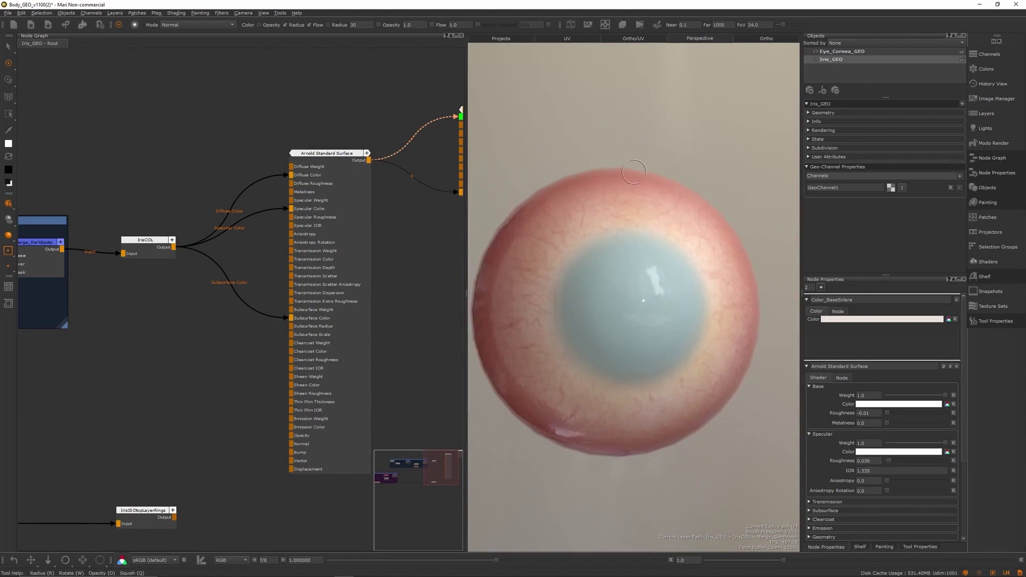
pyautogui.keyDown('alt'); pyautogui.moveTo(634, 171); pyautogui.dragTo(633, 165); pyautogui.keyUp('alt')
pyautogui.scroll(-4, 661, 153)
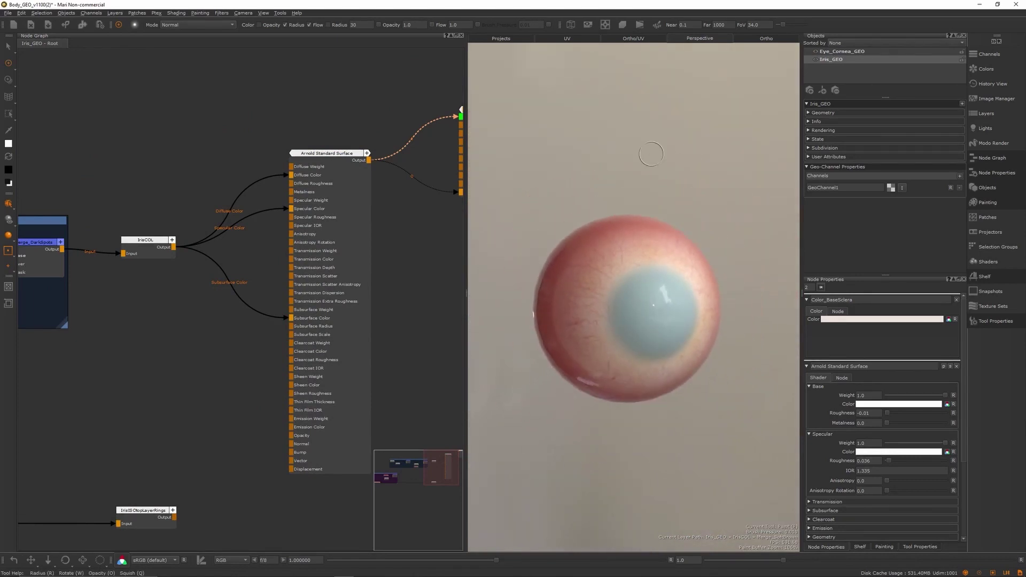